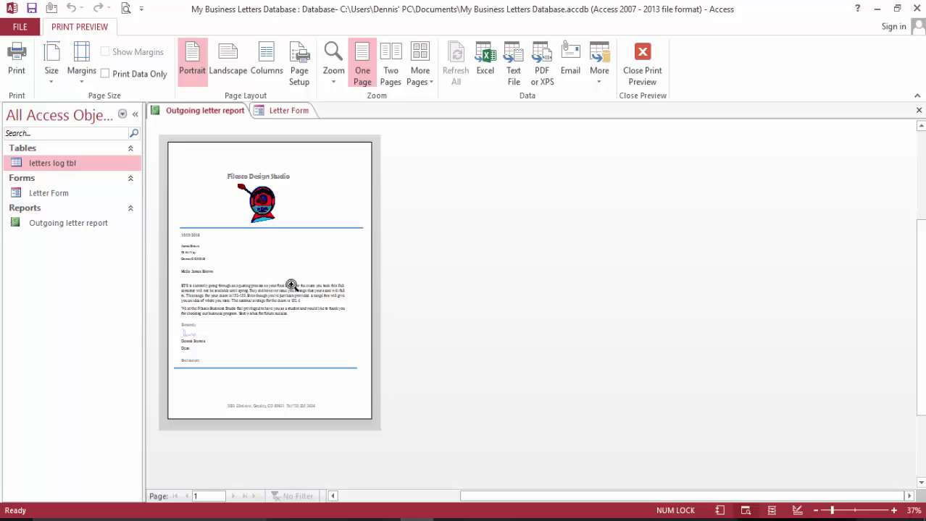
Step: Examine the outgoing letter from letterhead to footer at 100% zoom, and close the print preview
click(838, 513)
drag(838, 513, 853, 514)
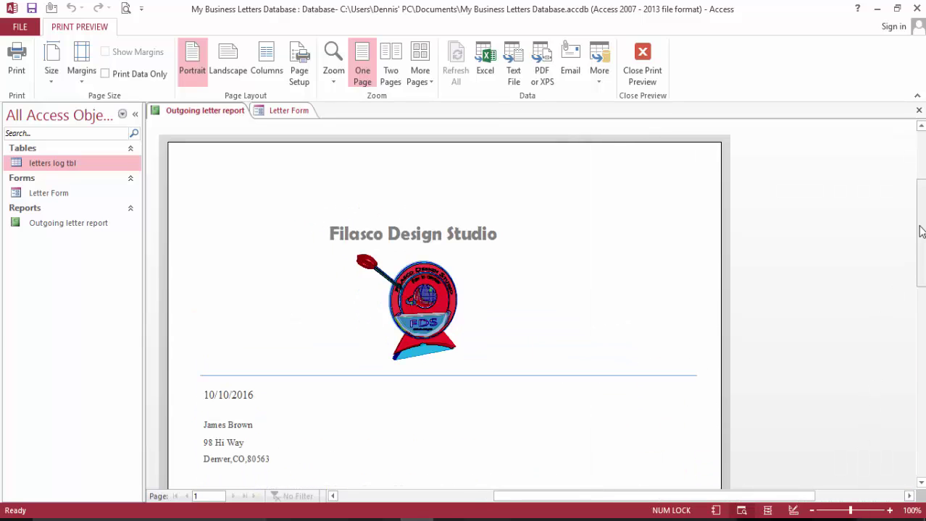
mouse_move(921, 227)
mouse_down()
mouse_move(921, 359)
mouse_move(921, 320)
mouse_up()
scroll(391, 206, up, 3)
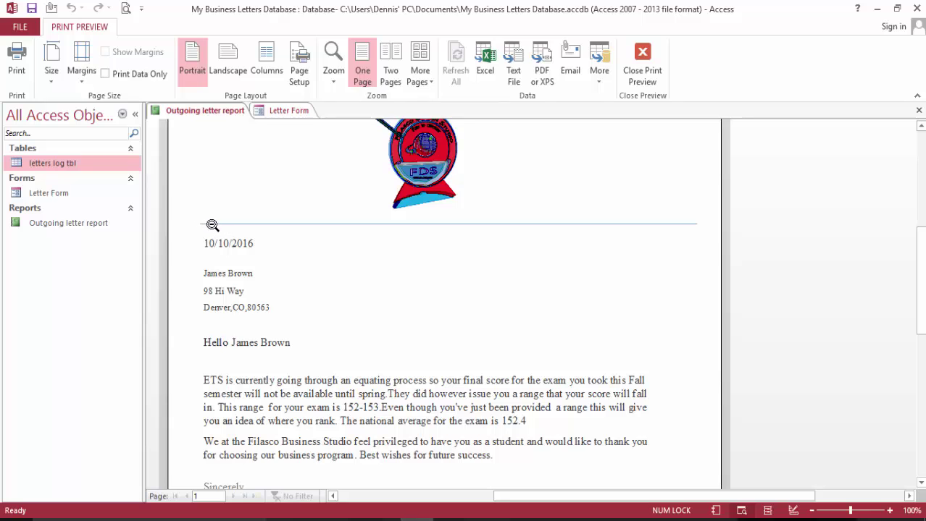
scroll(543, 233, down, 4)
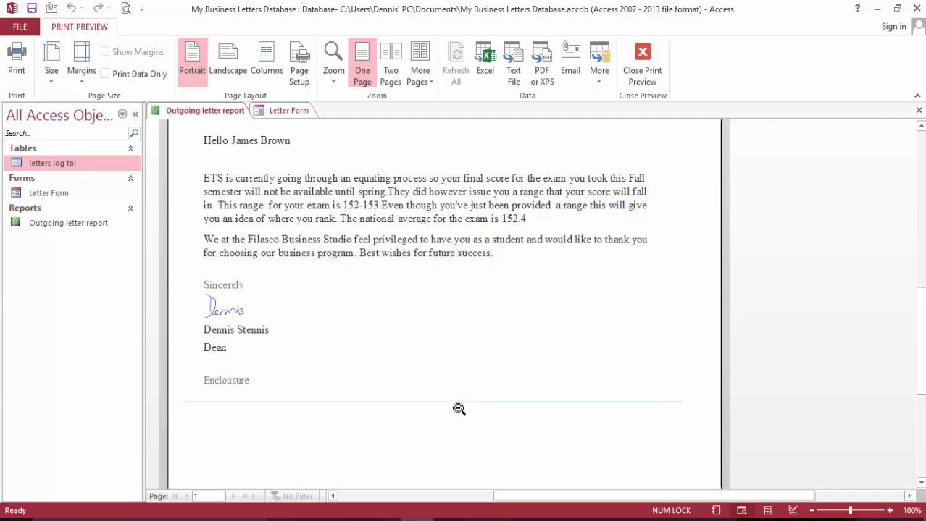
scroll(450, 392, up, 1)
scroll(447, 392, up, 5)
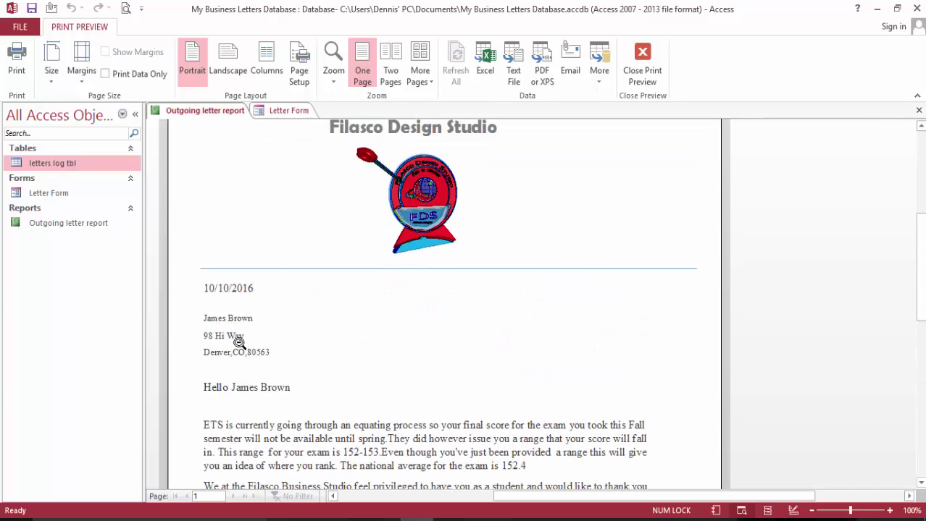
scroll(314, 330, down, 3)
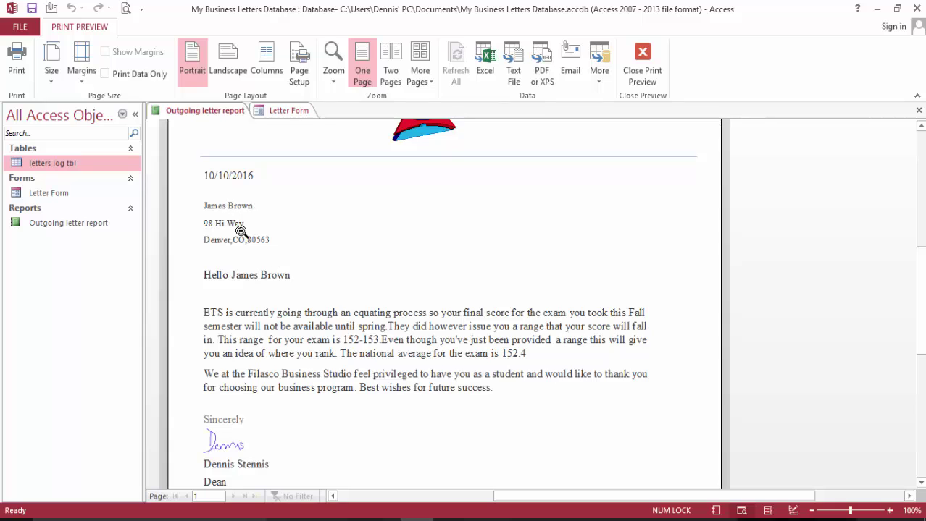
scroll(290, 240, down, 2)
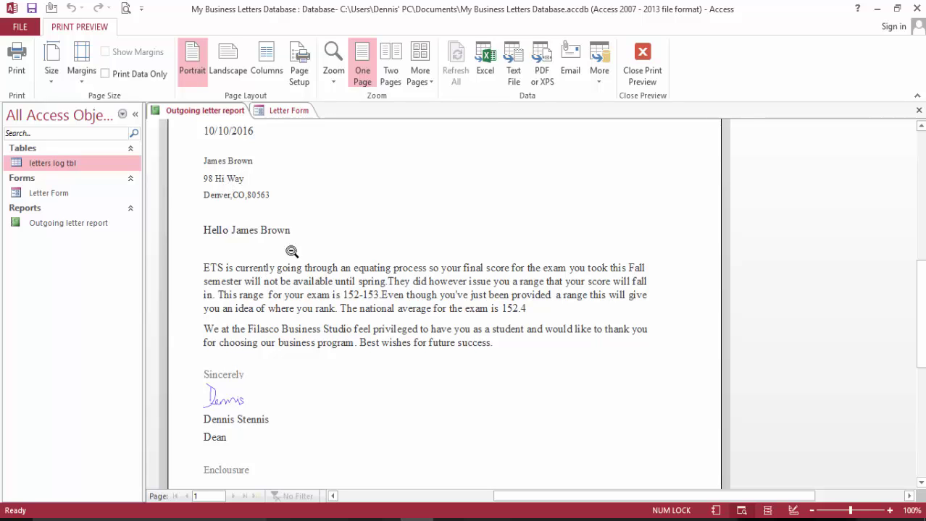
scroll(348, 304, down, 5)
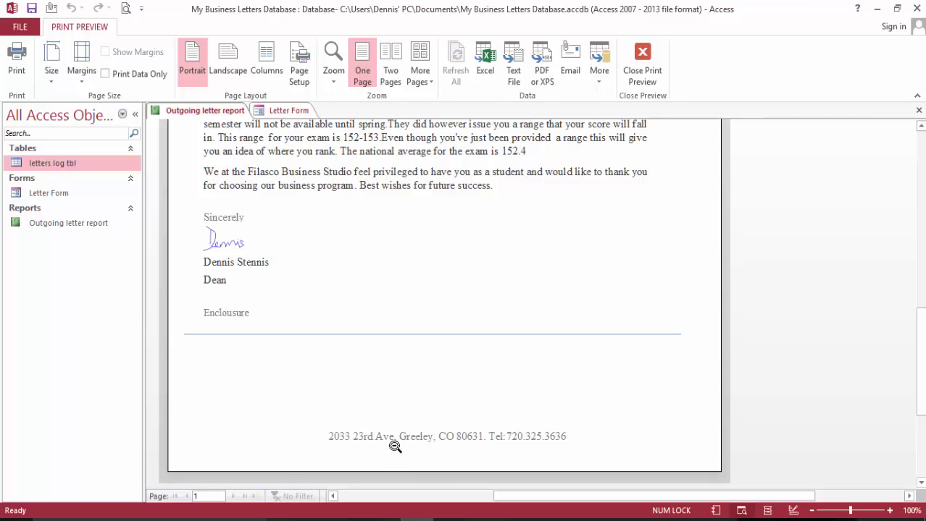
scroll(347, 342, up, 1)
scroll(438, 266, up, 10)
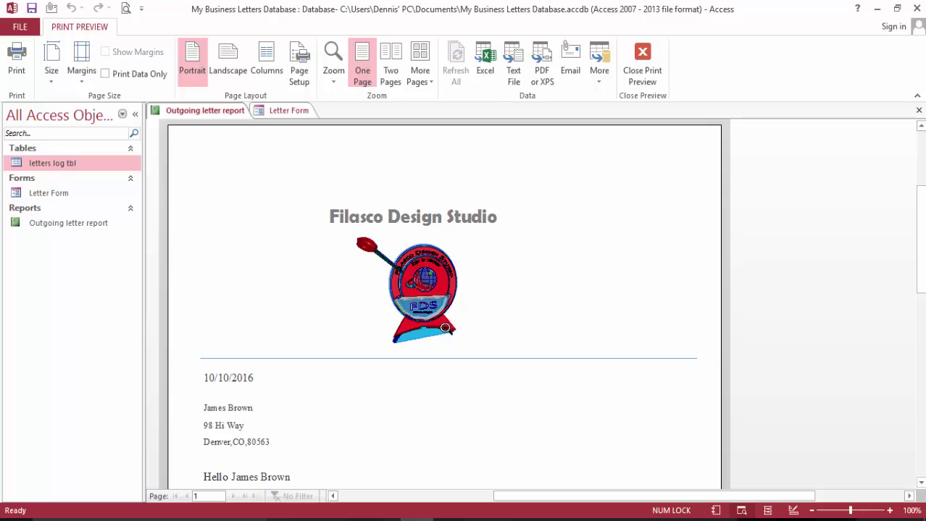
scroll(429, 289, down, 5)
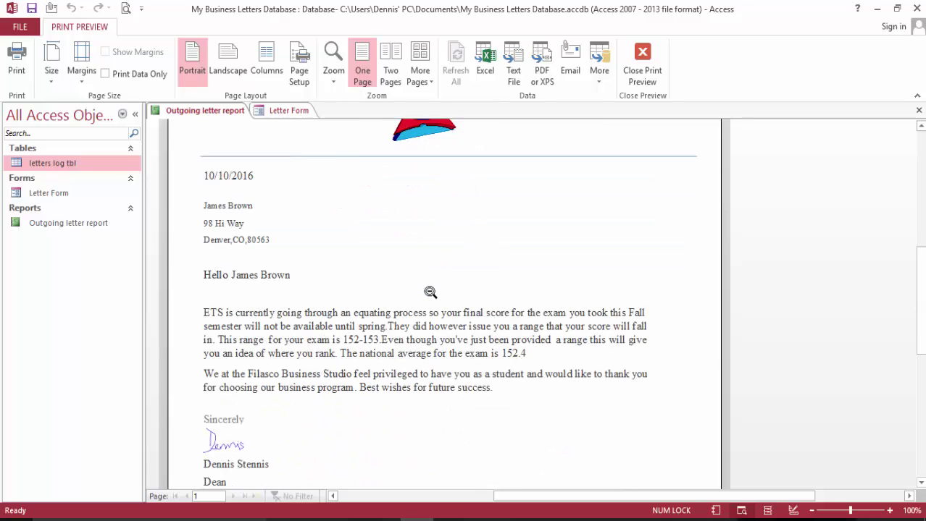
scroll(429, 297, down, 1)
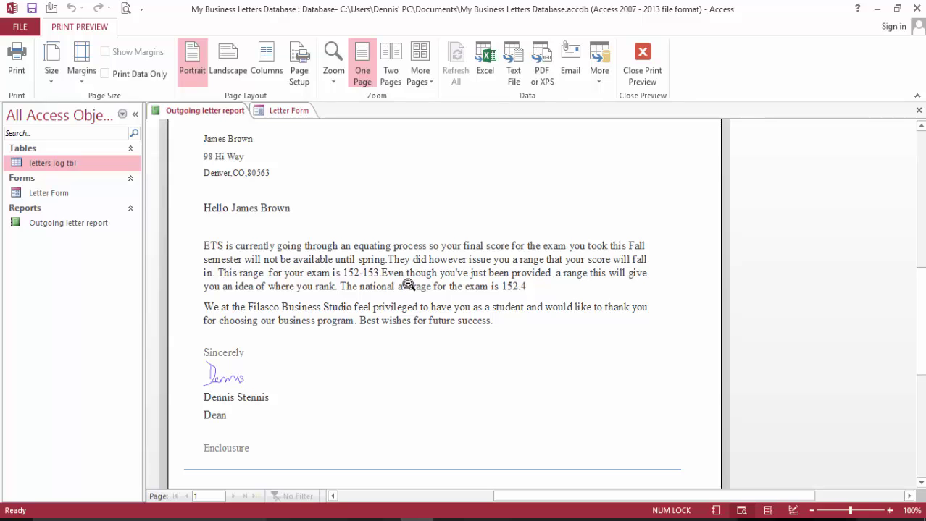
scroll(407, 284, up, 1)
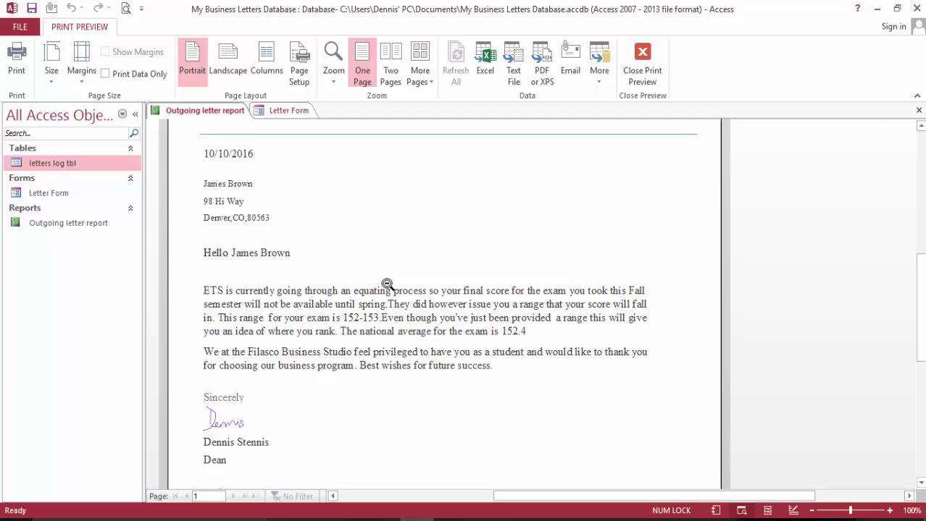
scroll(474, 266, up, 3)
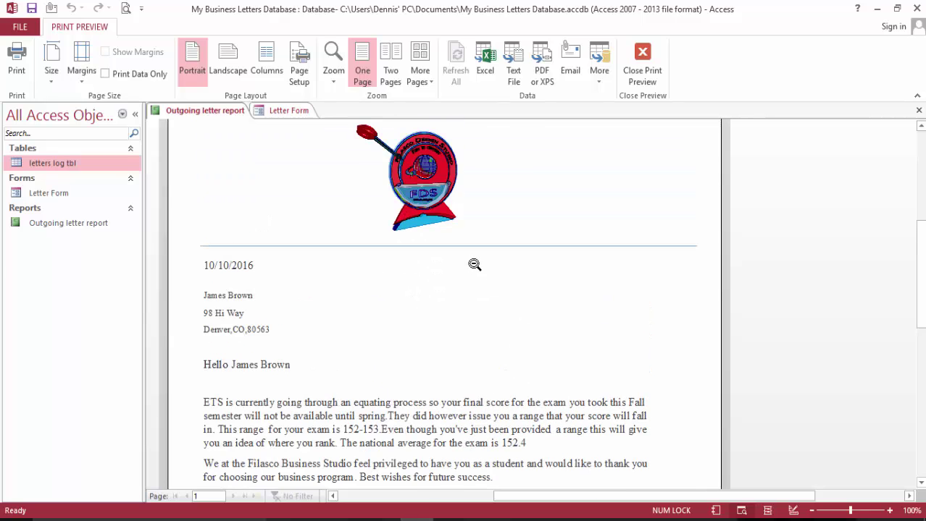
scroll(473, 266, up, 2)
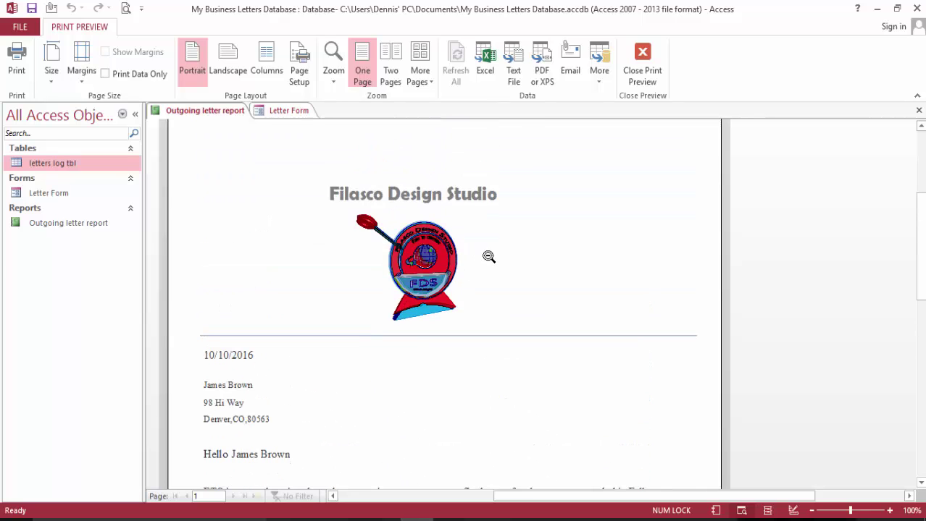
click(653, 64)
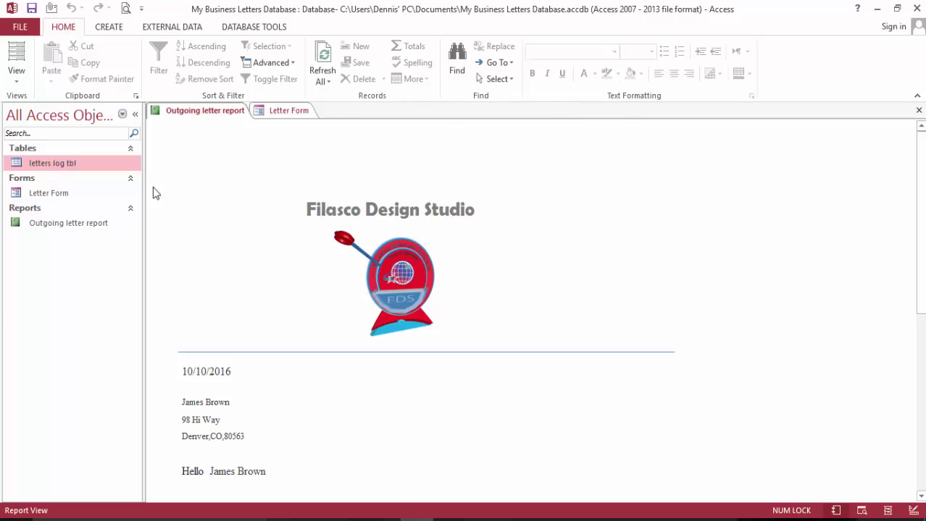
Step: Open letters log tbl in Design View and choose Calculated as the data type of the City,State,ZipCode field
double_click(62, 165)
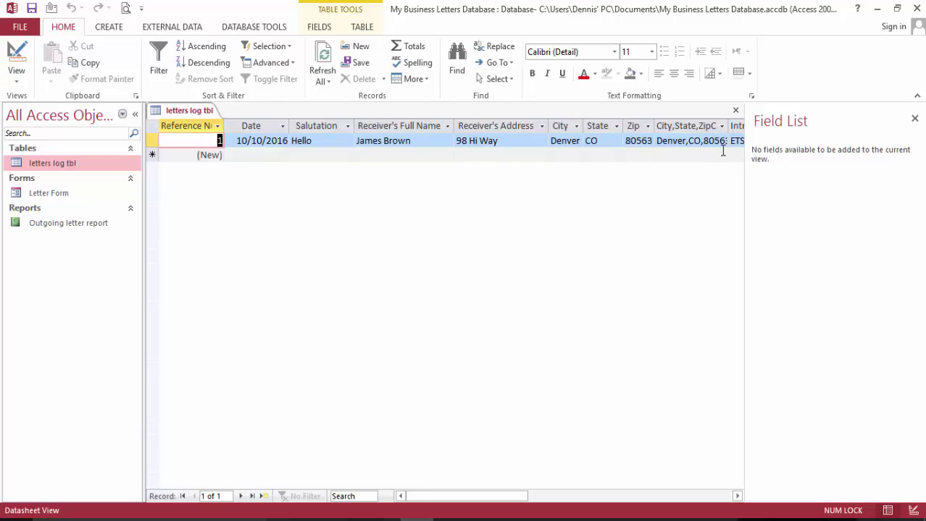
click(17, 52)
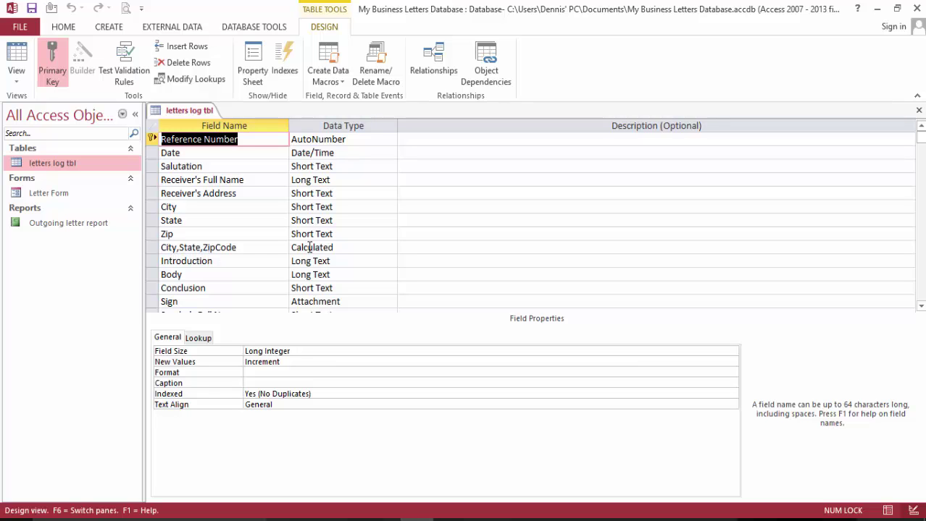
click(395, 250)
click(390, 247)
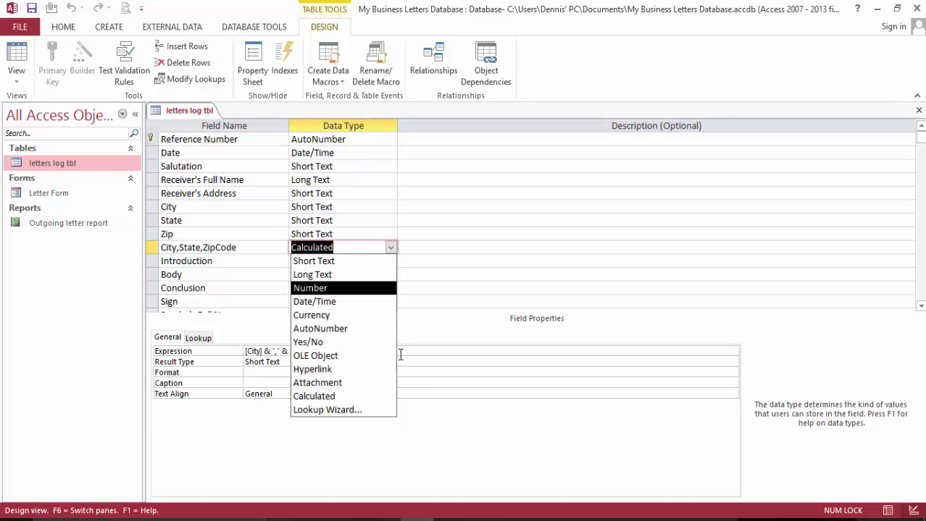
click(379, 398)
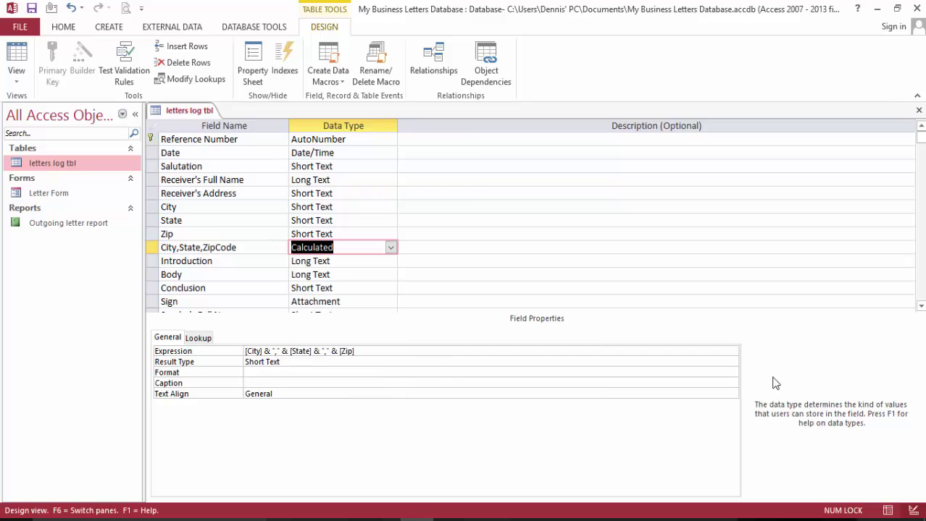
Step: Confirm the expression [City] & "," & [State] & "," & [Zip] for the City,State,ZipCode field in the Expression Builder
click(735, 356)
click(733, 352)
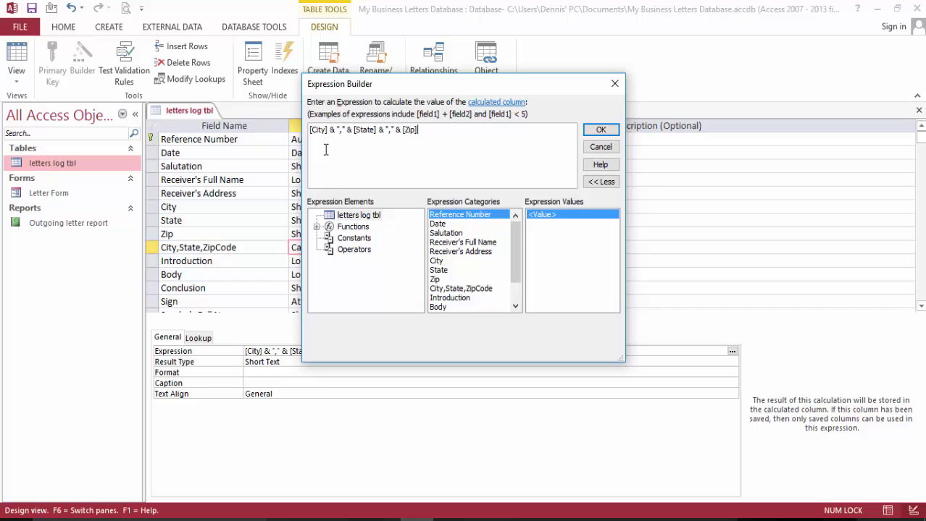
click(600, 130)
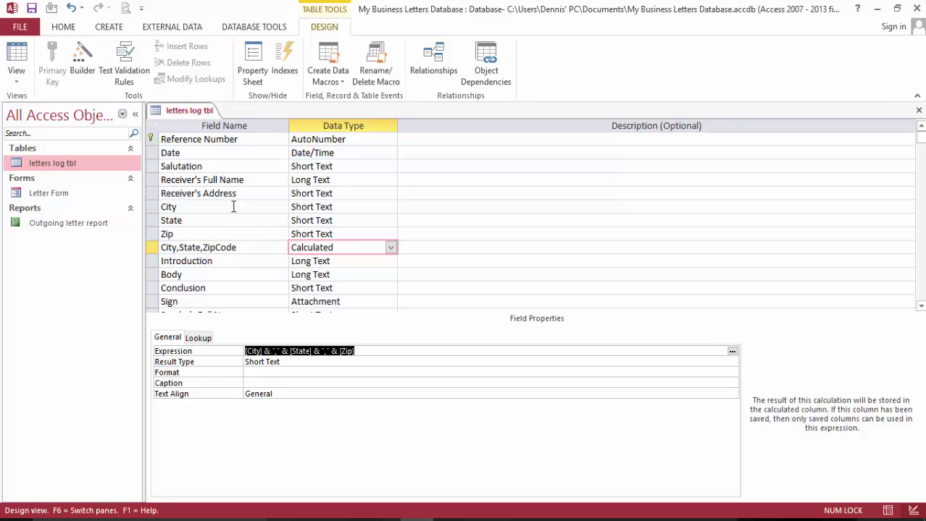
scroll(336, 219, down, 5)
scroll(338, 221, up, 5)
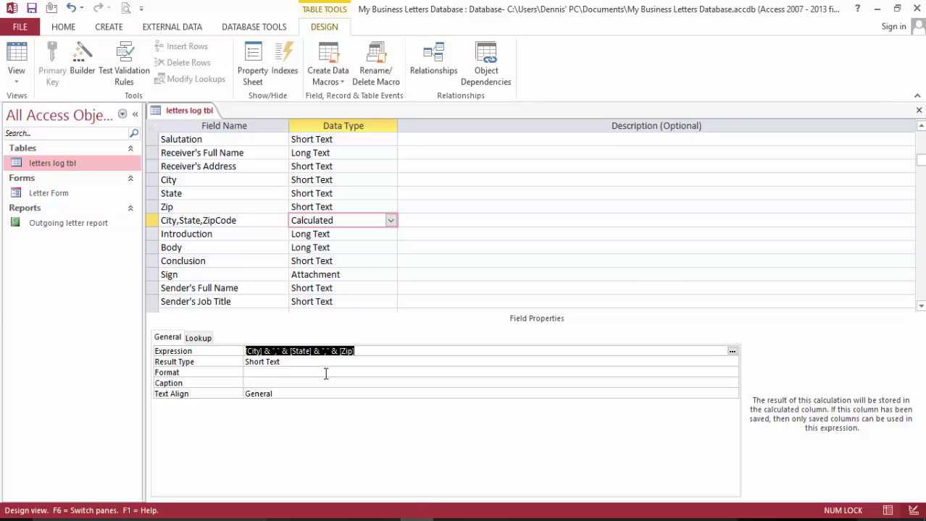
Step: Save and close the letters log tbl table
right_click(186, 110)
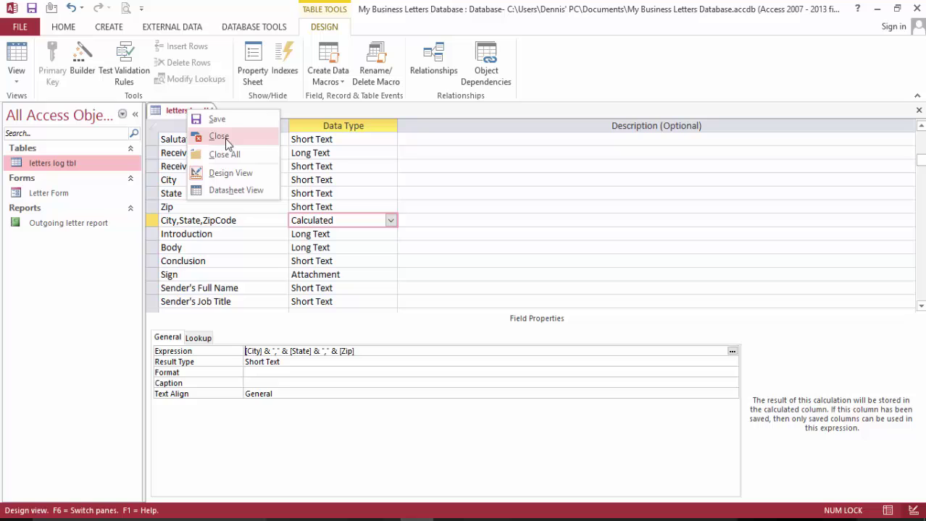
click(214, 119)
right_click(200, 110)
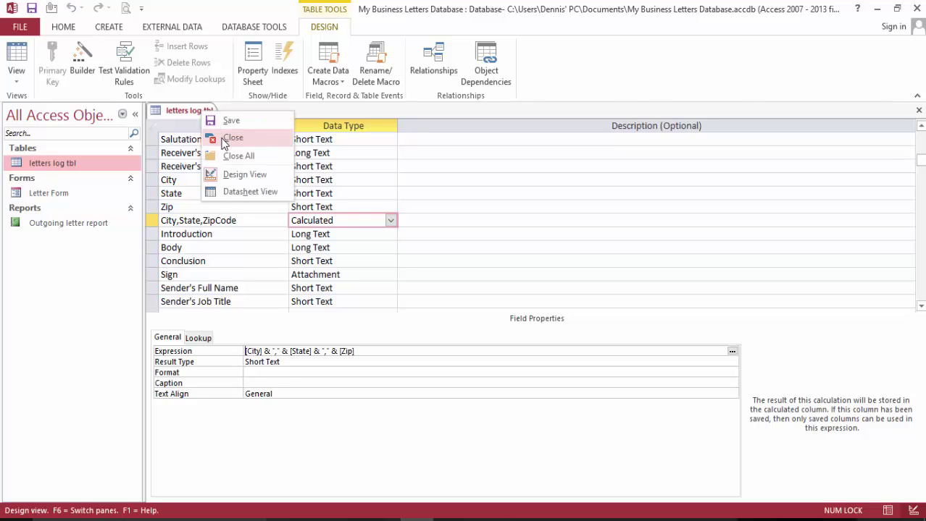
click(220, 136)
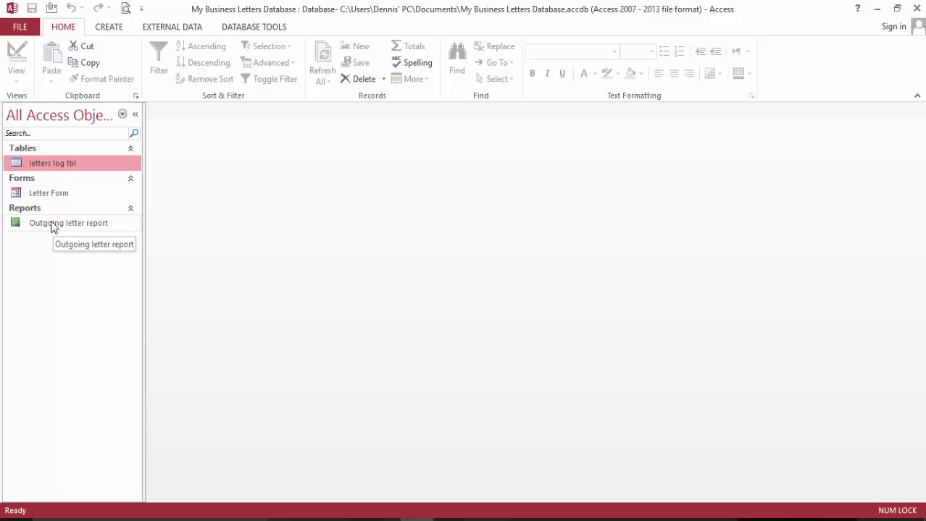
Step: Open the Outgoing letter report in Design View at the date, receiver and salutation fields
double_click(53, 225)
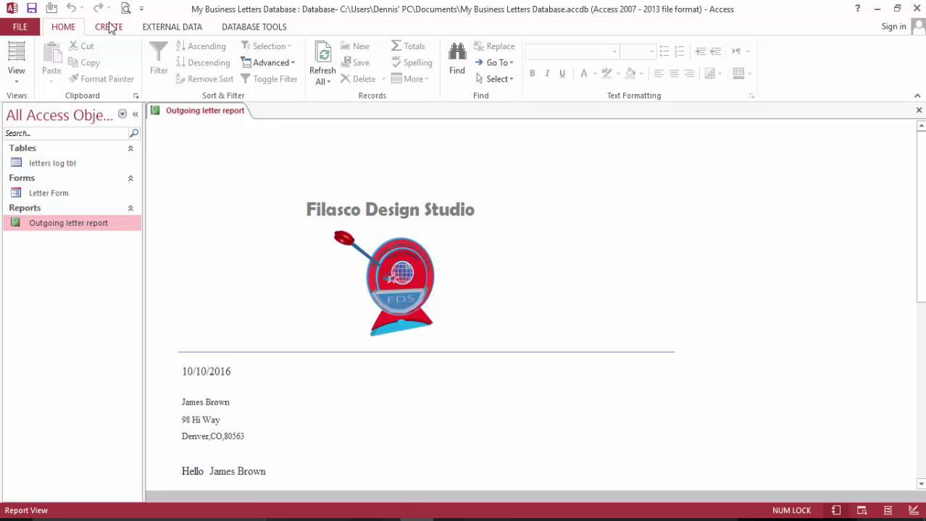
click(16, 72)
click(48, 197)
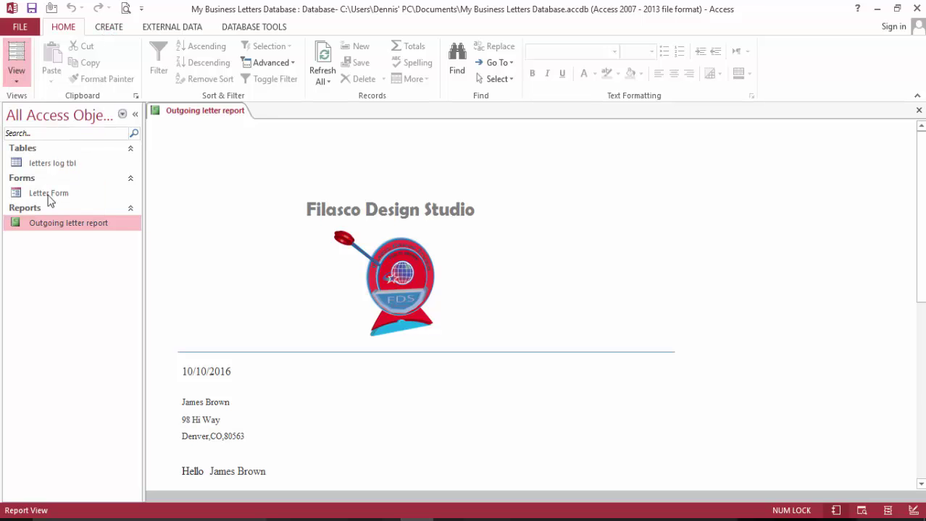
scroll(652, 242, down, 3)
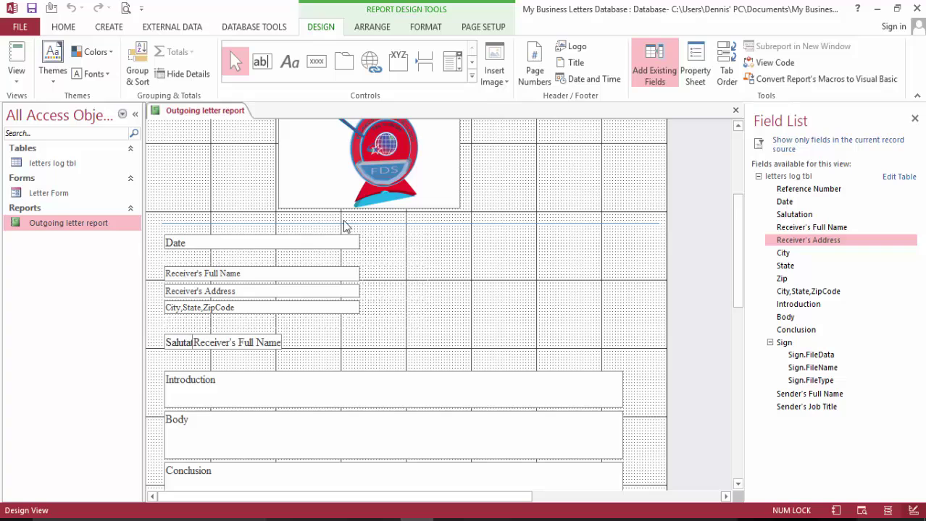
scroll(536, 230, down, 2)
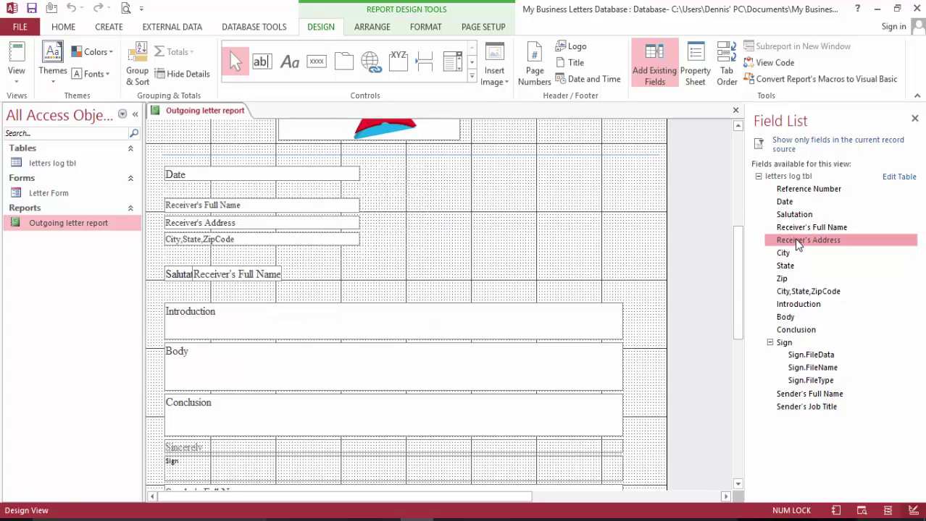
Step: Add a second Receiver's Address field beside the address block in the report and preview the letter
drag(794, 240, 476, 248)
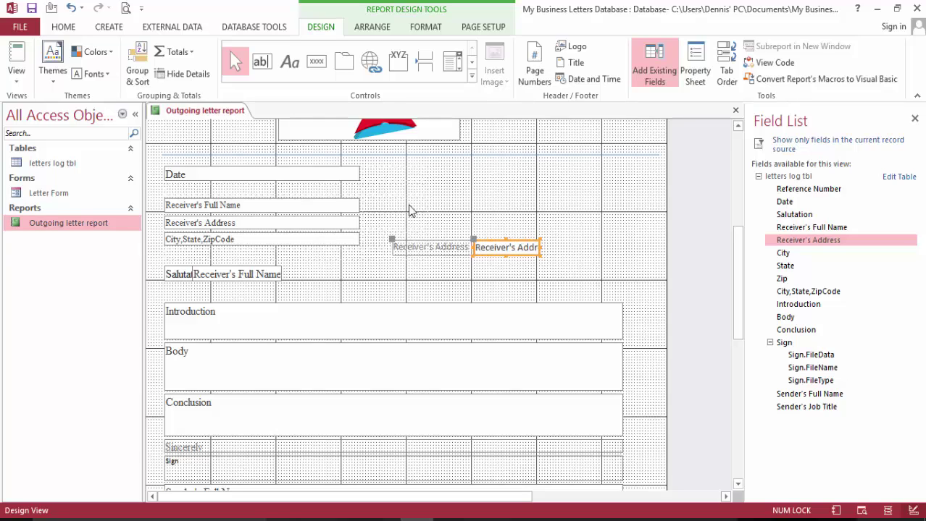
click(124, 7)
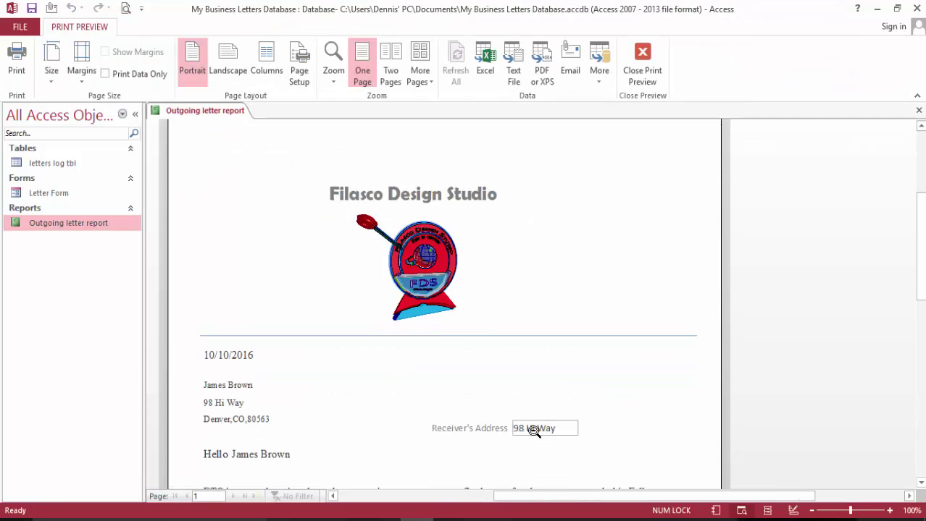
scroll(545, 444, down, 2)
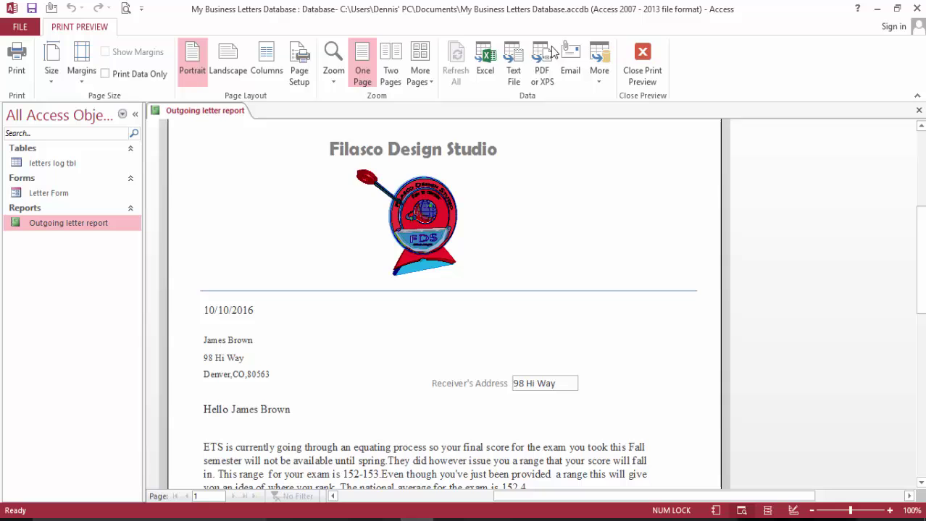
Step: Close the print preview and remove the extra Receiver's Address field from the report design
click(642, 64)
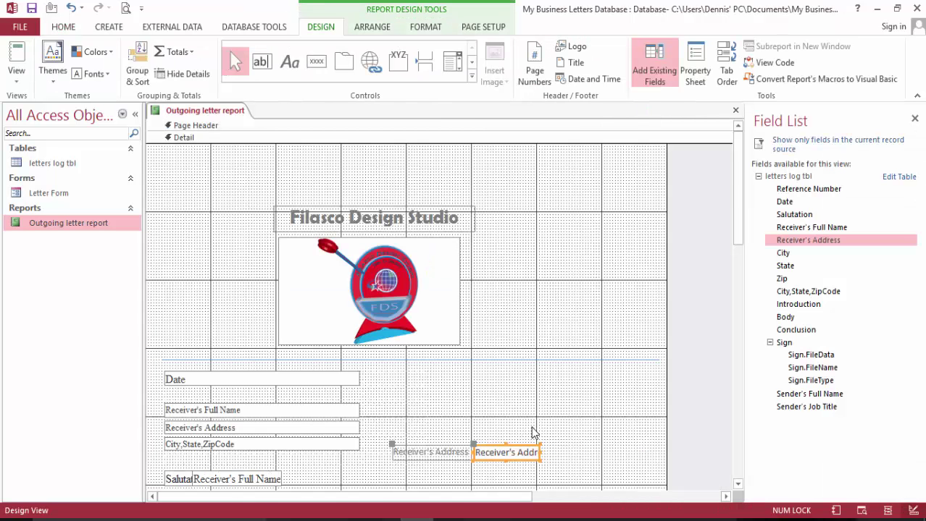
scroll(551, 431, down, 4)
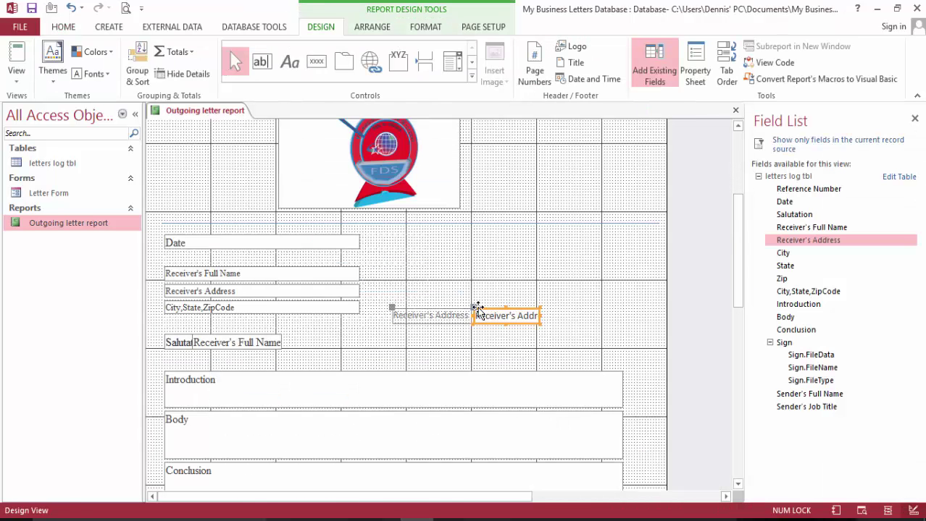
key(Escape)
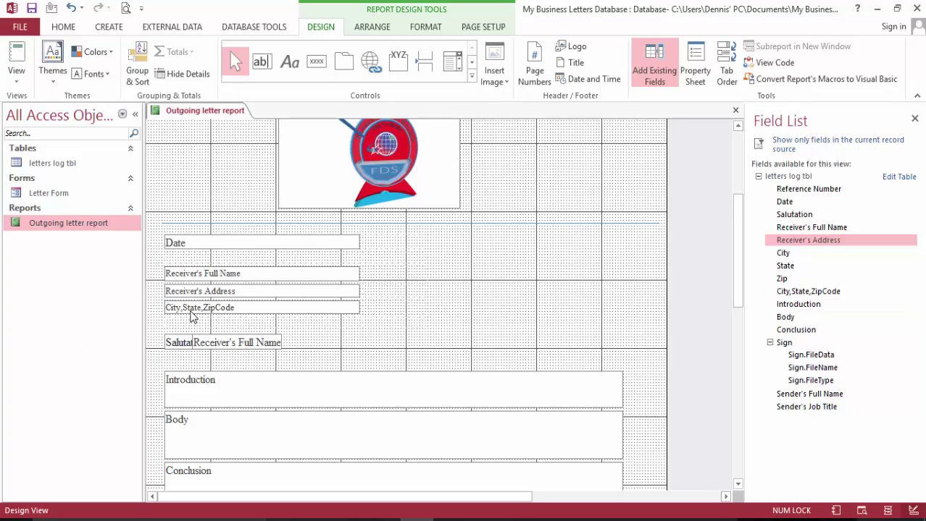
scroll(404, 323, down, 2)
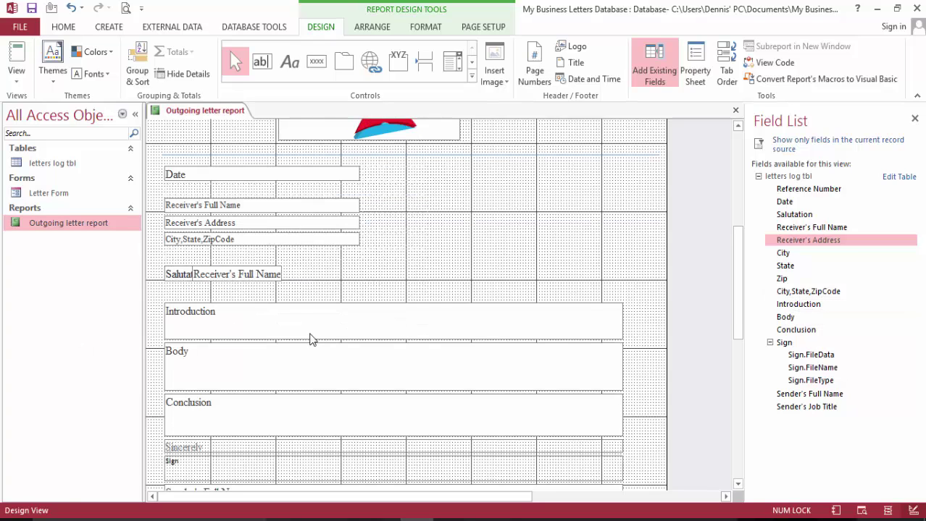
Step: Try to draw a horizontal line across the report between the logo and the existing blue line, and delete it
scroll(224, 279, down, 2)
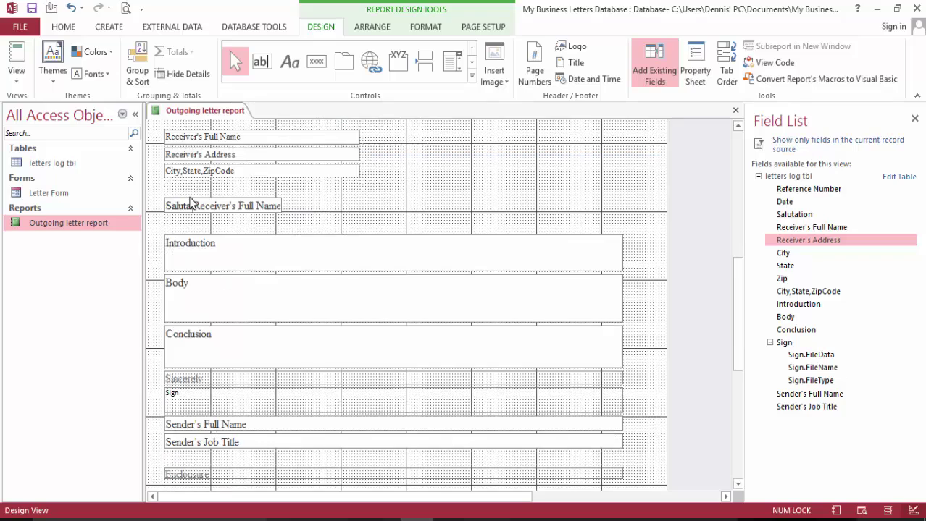
scroll(192, 203, up, 2)
scroll(215, 256, down, 4)
scroll(326, 262, up, 5)
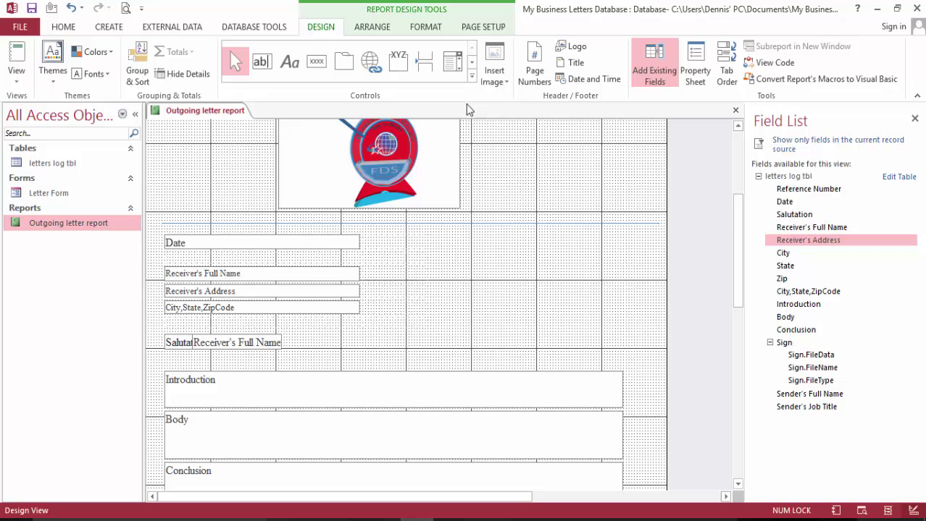
click(471, 77)
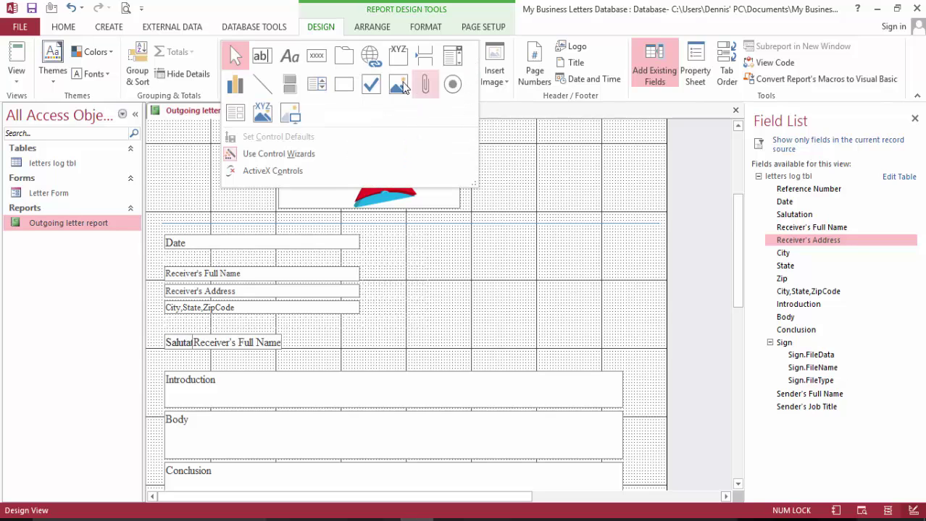
click(259, 81)
scroll(261, 123, up, 1)
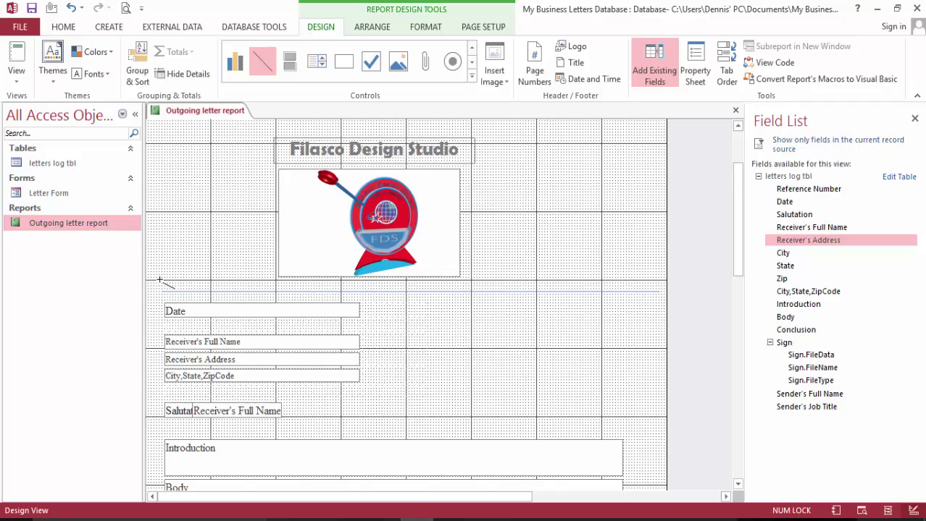
drag(162, 282, 654, 279)
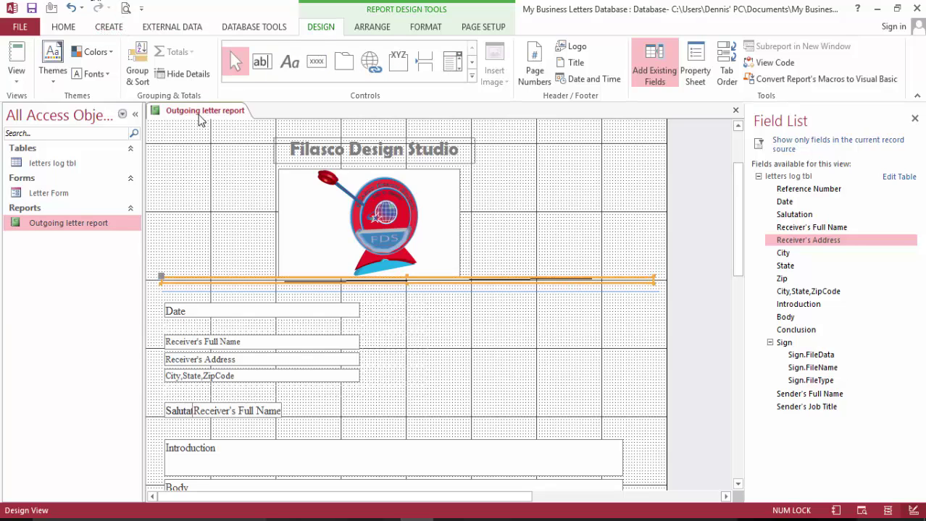
key(Delete)
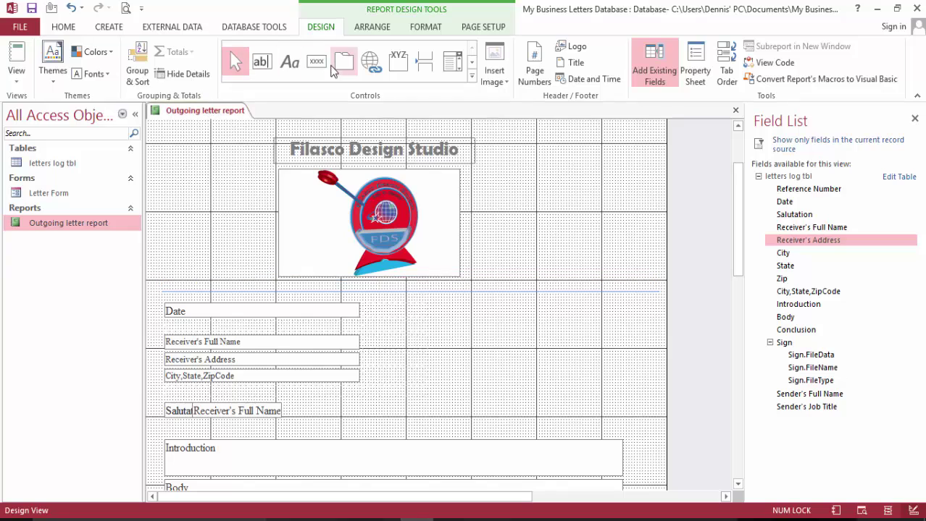
Step: Draw a straight horizontal line just above the blue line under the logo and show the letter in Report View
click(472, 77)
click(262, 83)
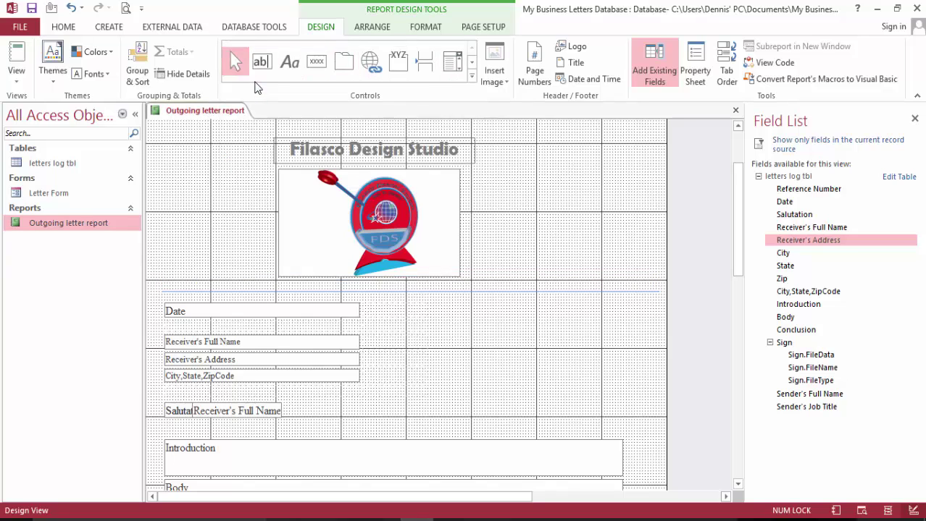
drag(159, 287, 623, 286)
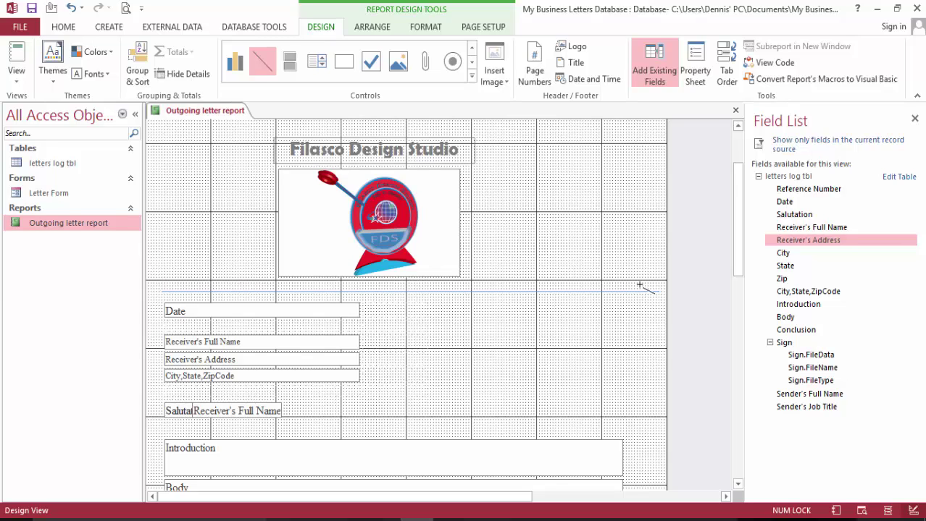
drag(639, 286, 640, 286)
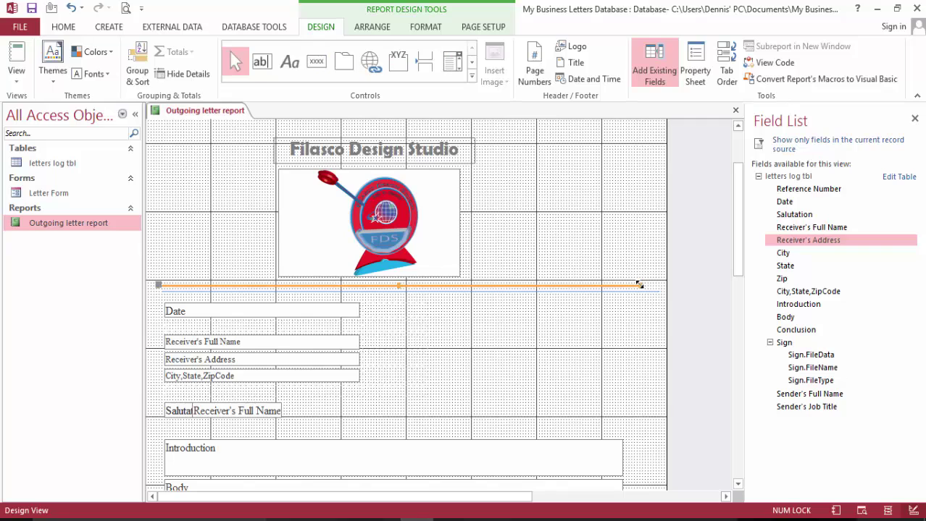
click(16, 56)
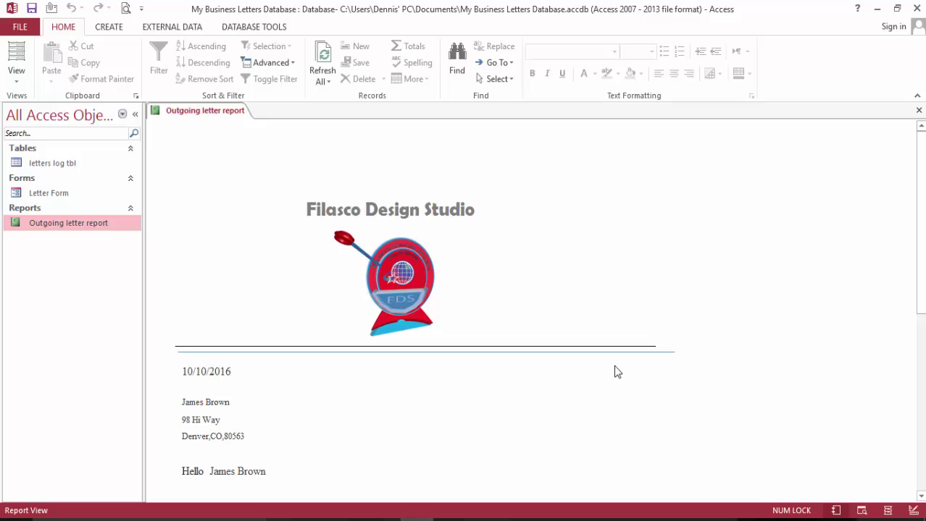
Step: Return the report to Design View and remove the extra line above the blue line under the logo
click(16, 54)
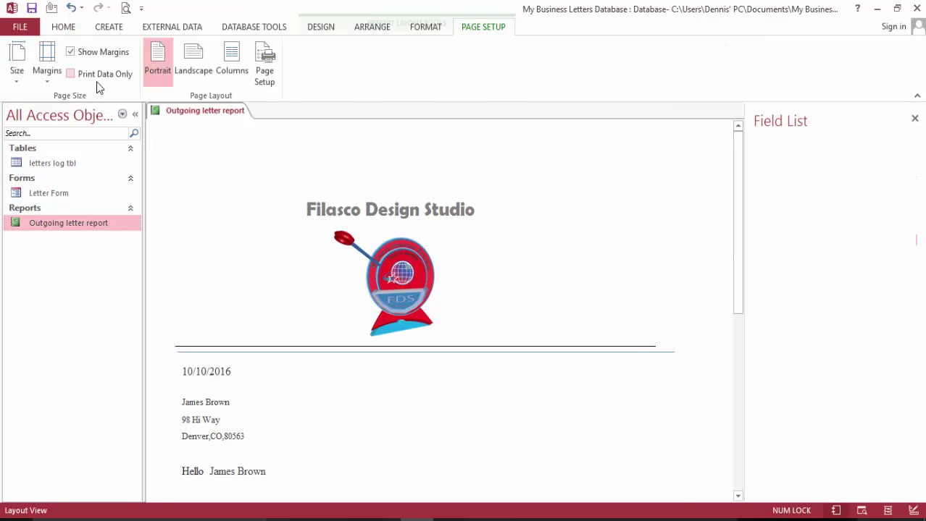
click(67, 27)
click(16, 77)
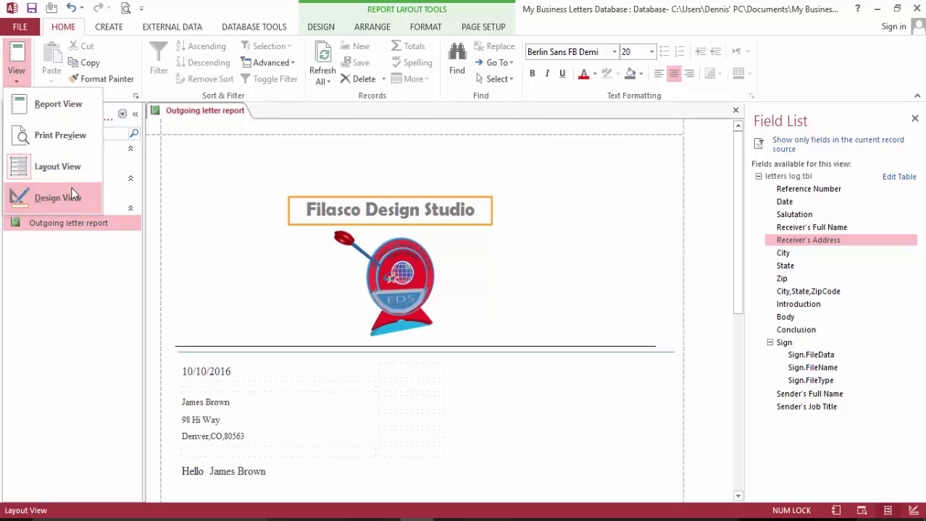
click(29, 197)
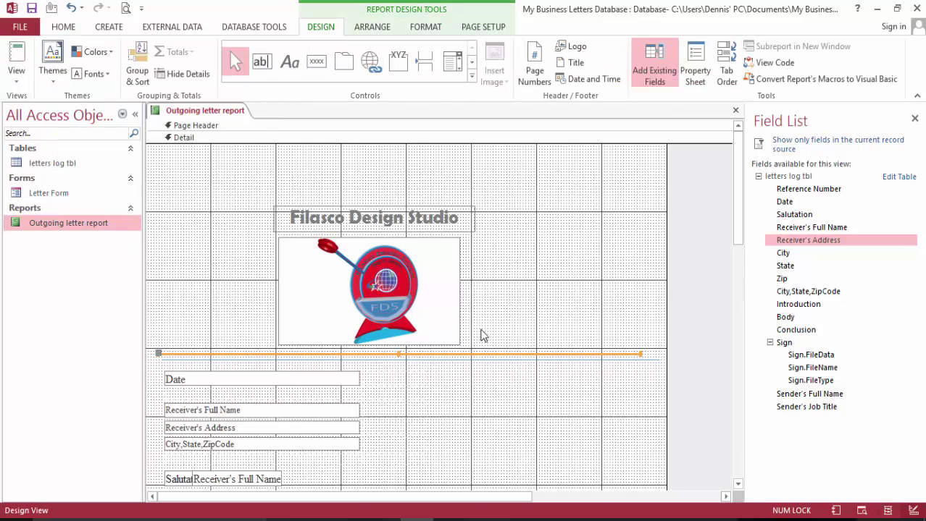
click(483, 336)
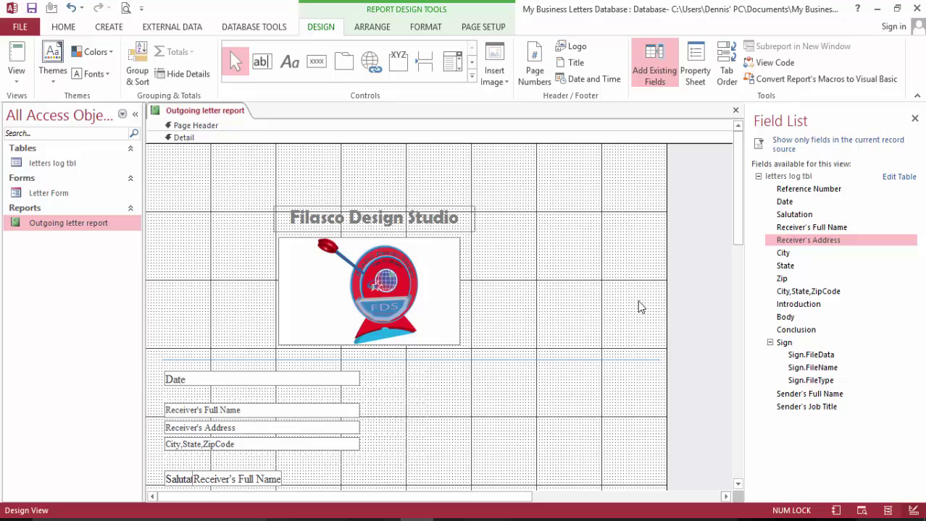
Step: Review the report design down to the page footer and read through the finished letter in Report View
scroll(570, 299, down, 10)
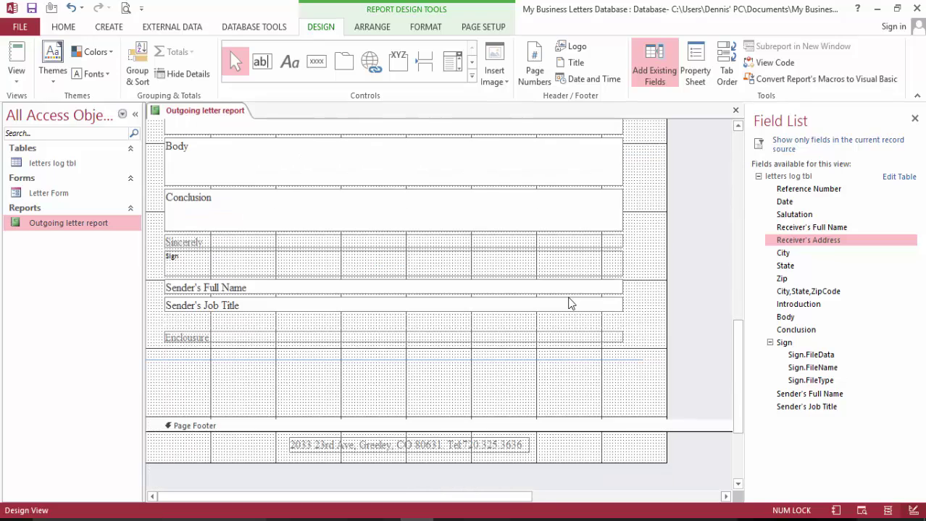
scroll(684, 236, up, 10)
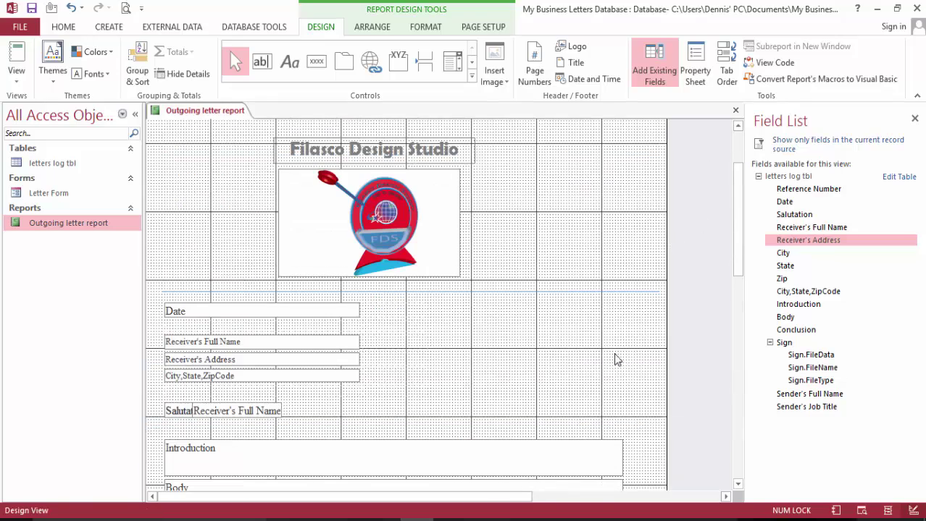
scroll(638, 332, down, 10)
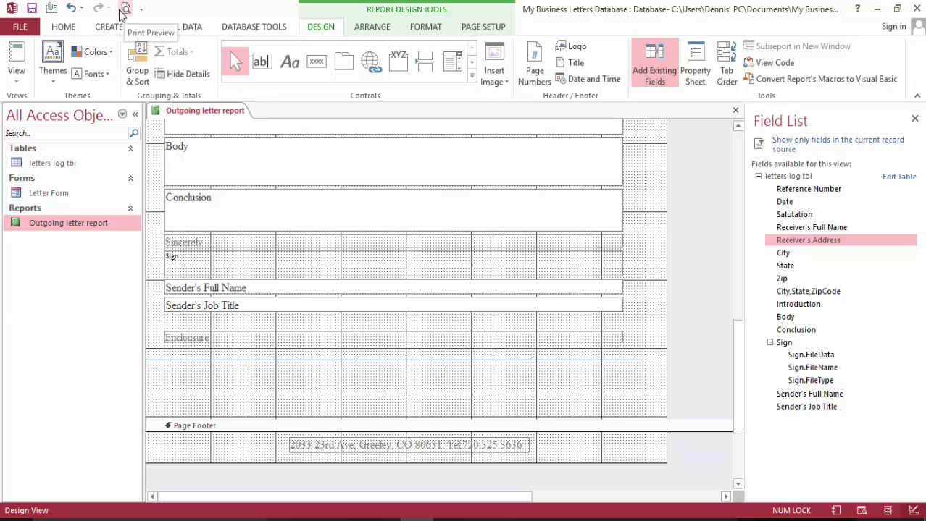
click(17, 56)
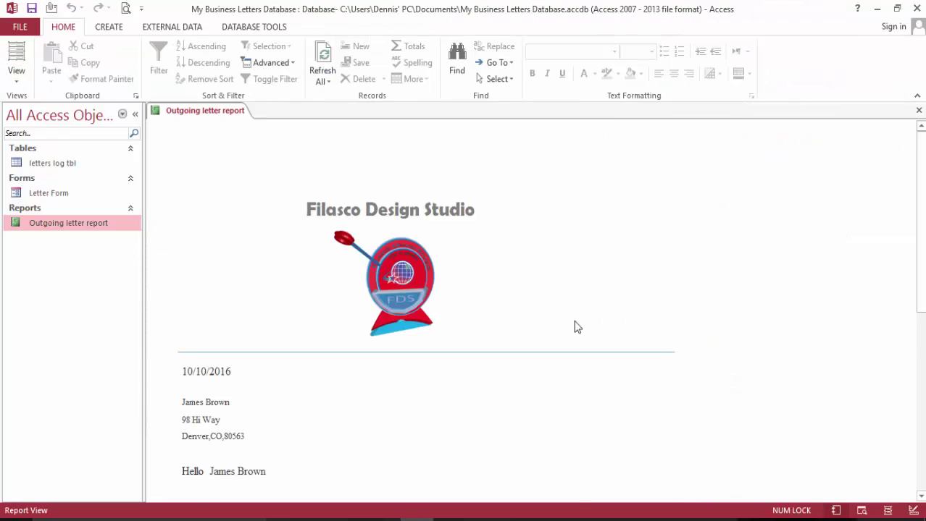
scroll(475, 295, down, 3)
scroll(469, 296, down, 5)
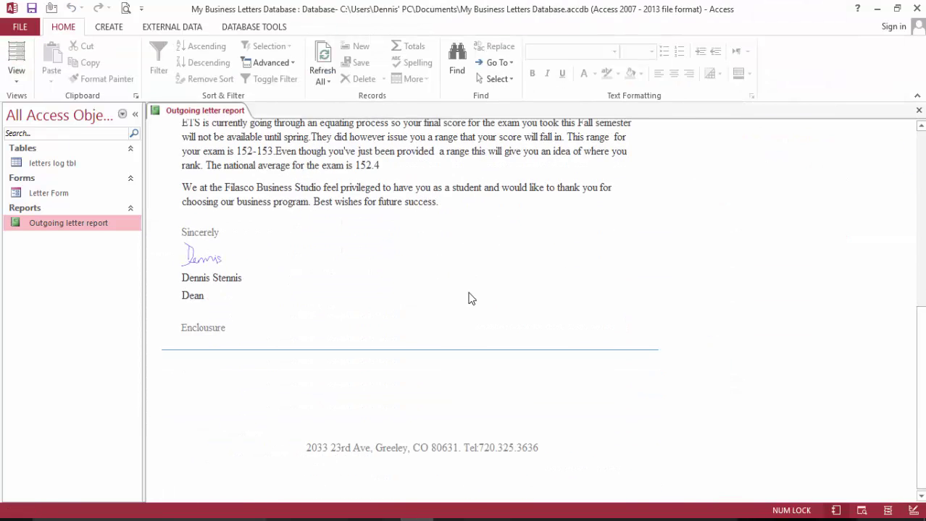
scroll(465, 293, up, 8)
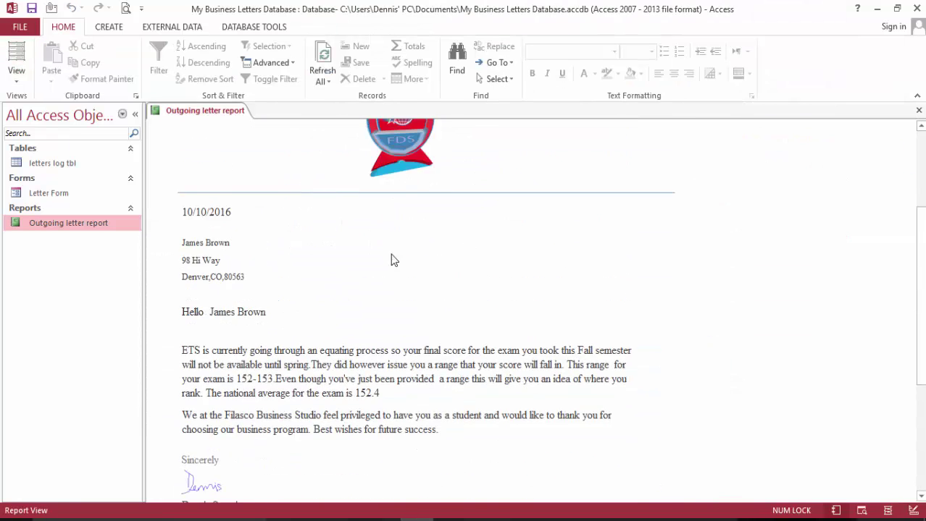
Step: Open the letter in Print Preview and look at it in the two-page and four-page layouts and enlarged
click(123, 8)
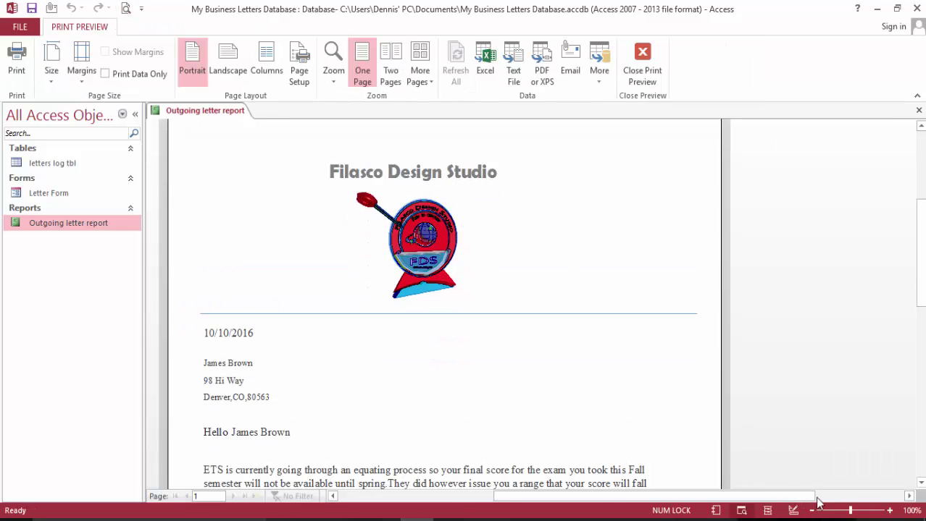
drag(853, 512, 856, 515)
scroll(738, 316, down, 2)
scroll(818, 429, up, 1)
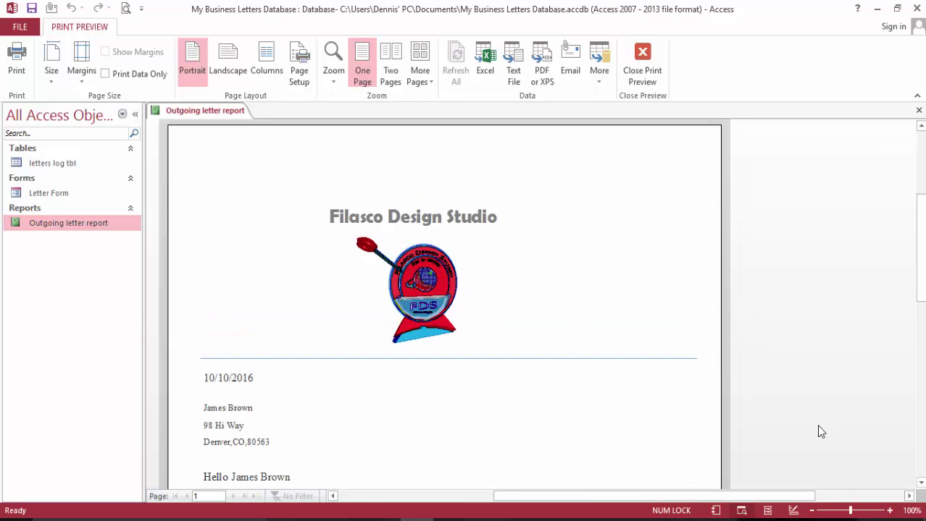
click(391, 64)
click(419, 57)
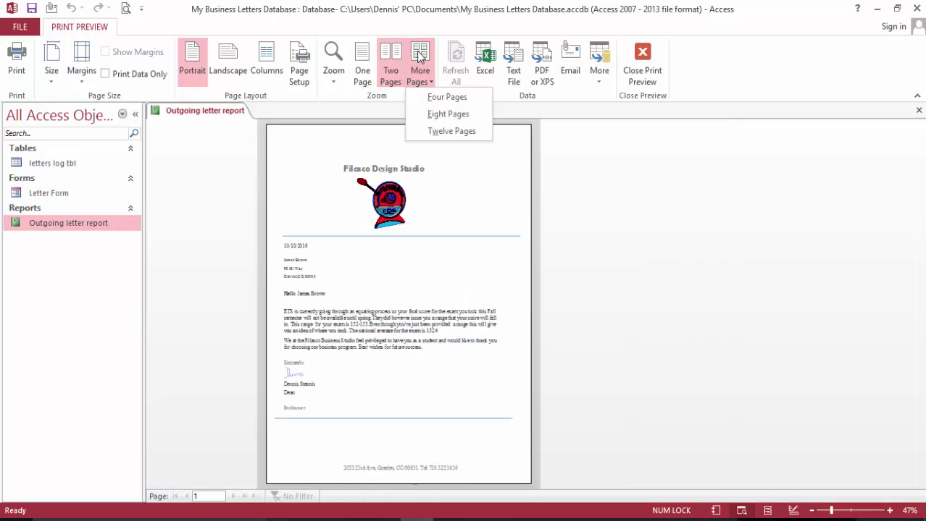
click(443, 96)
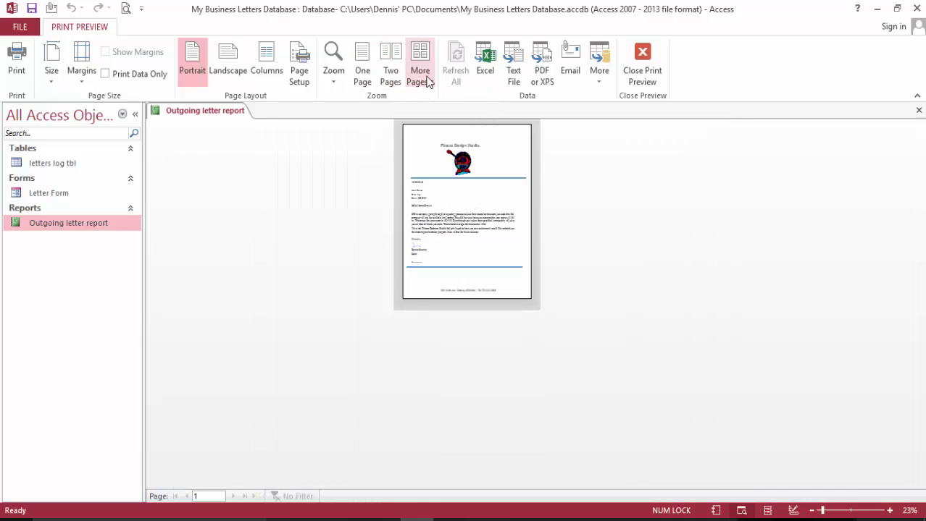
click(470, 207)
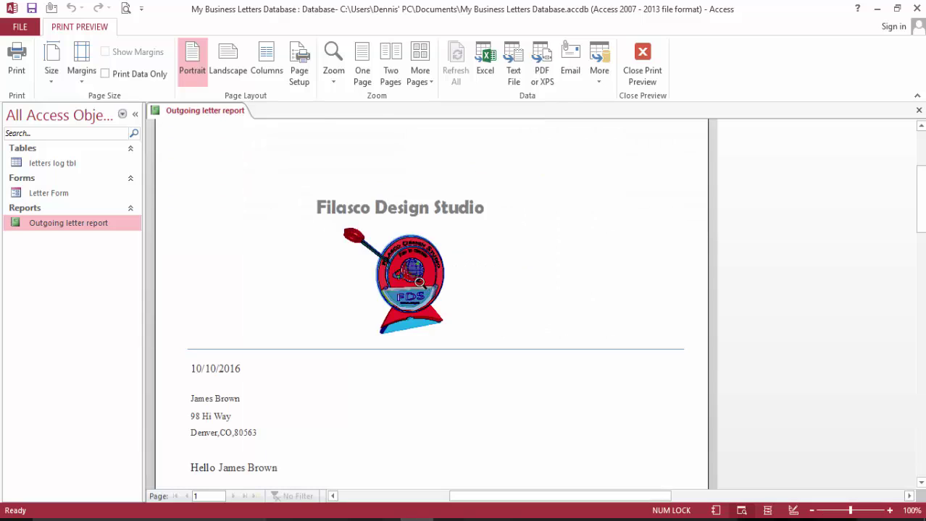
click(390, 66)
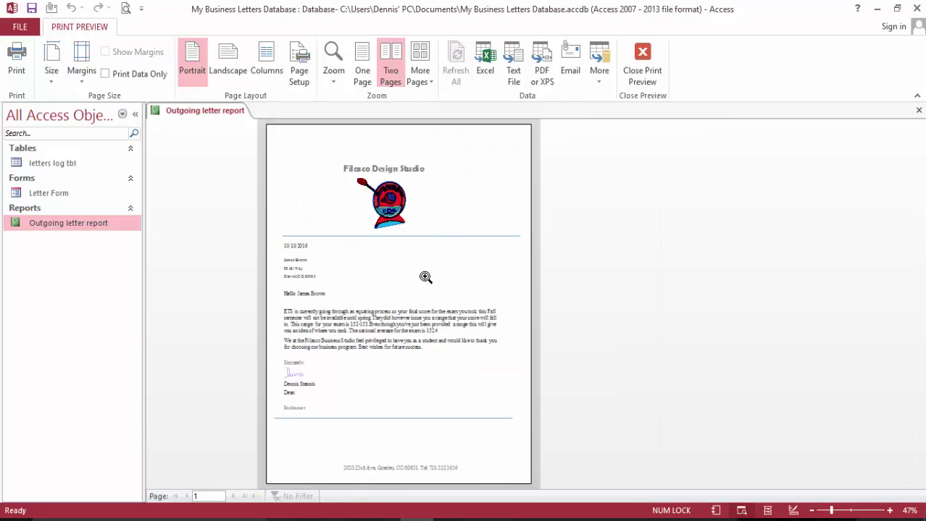
click(415, 320)
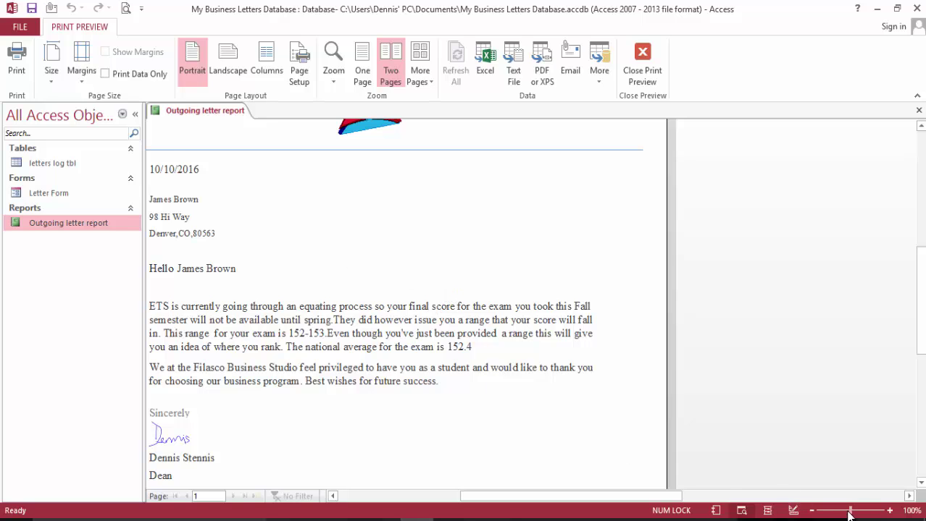
Step: Zoom the print preview to 91% and examine the whole letter from the letterhead to the page footer
drag(849, 515, 848, 514)
scroll(589, 294, down, 3)
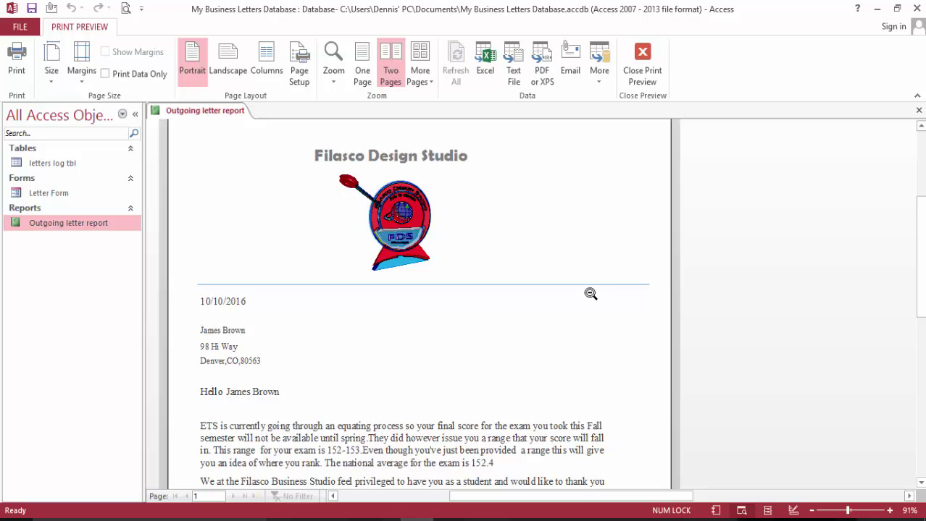
scroll(556, 295, down, 7)
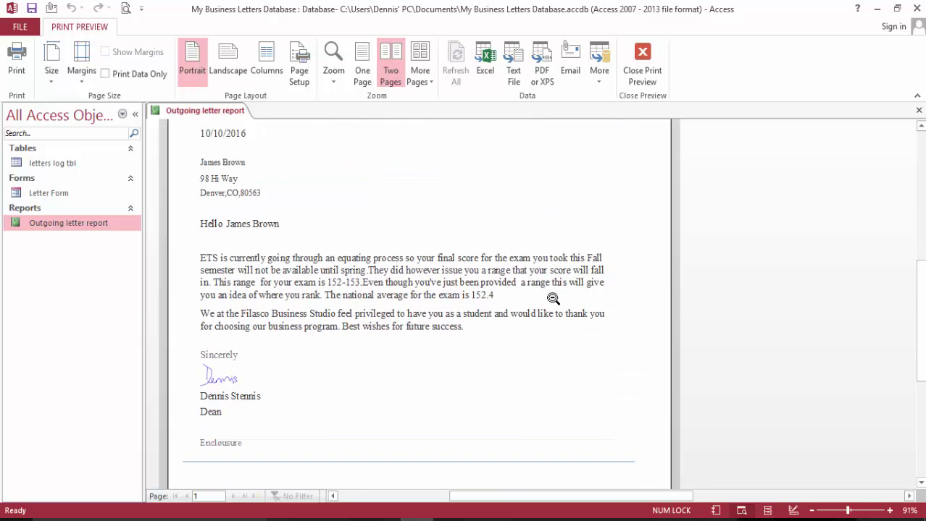
scroll(551, 303, down, 1)
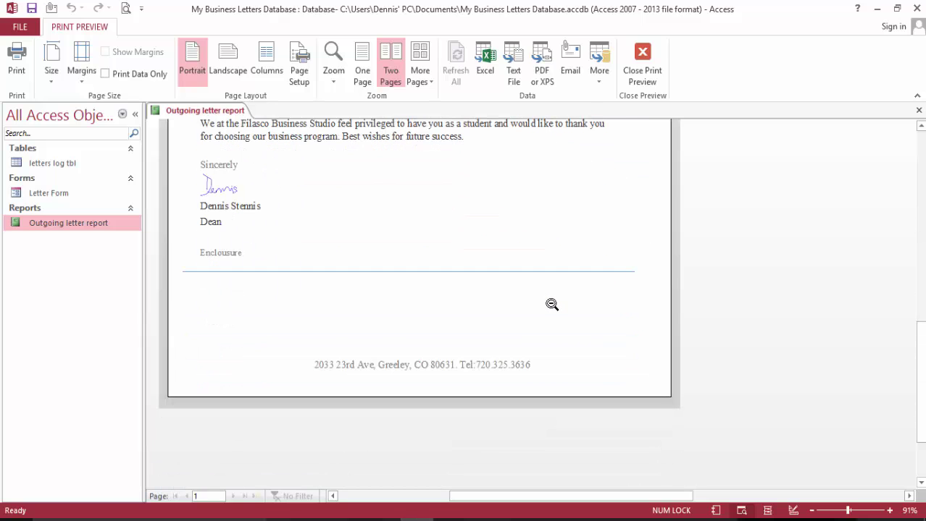
scroll(551, 305, up, 10)
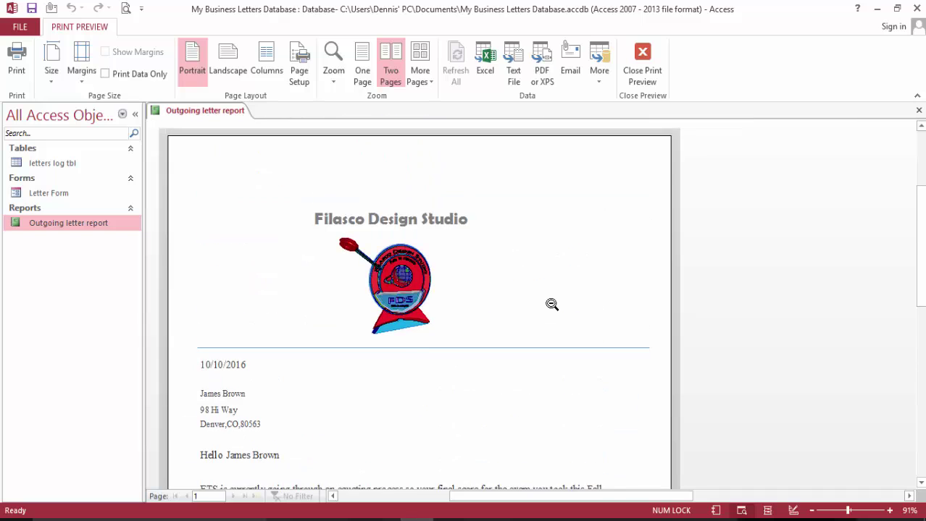
scroll(551, 304, up, 1)
scroll(551, 304, down, 5)
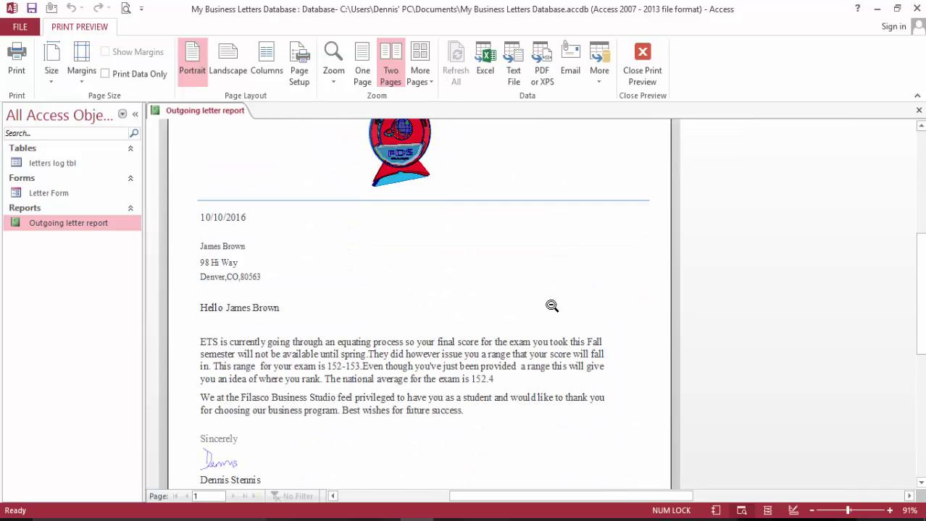
scroll(551, 306, down, 5)
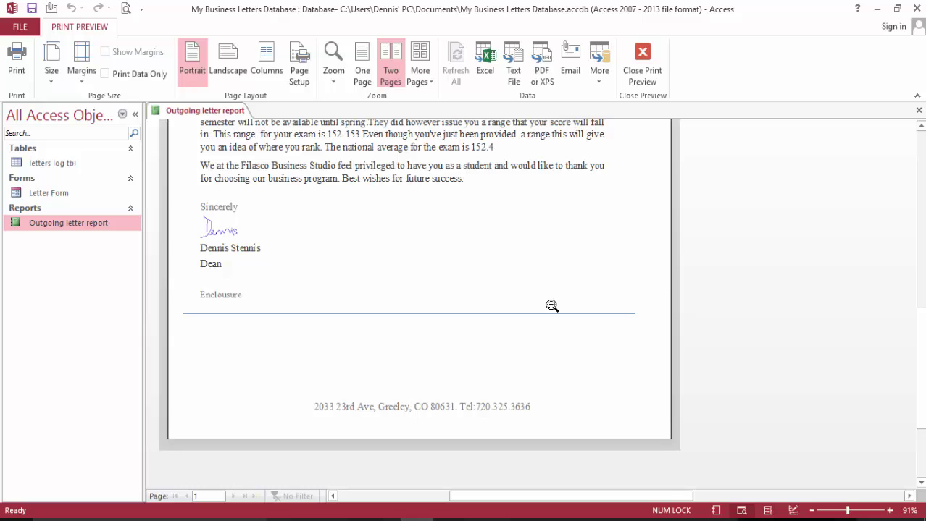
scroll(551, 306, up, 6)
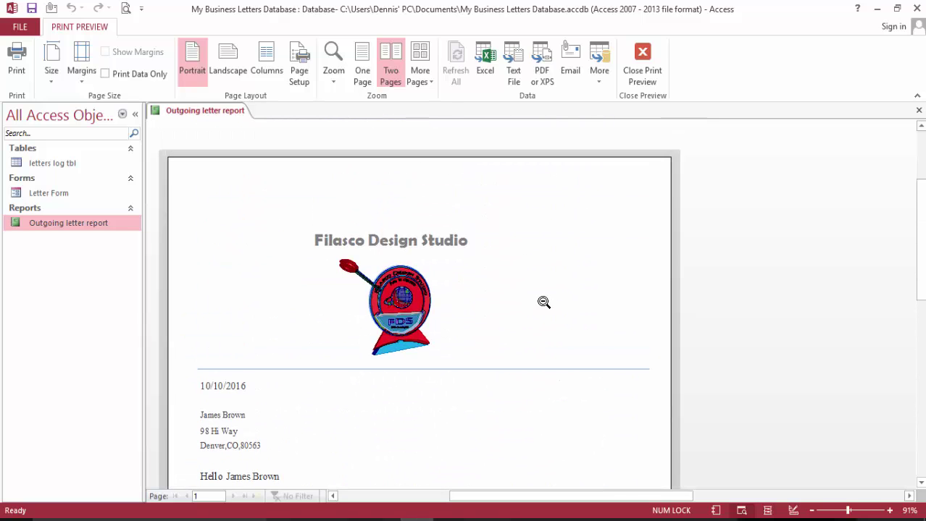
scroll(544, 302, down, 4)
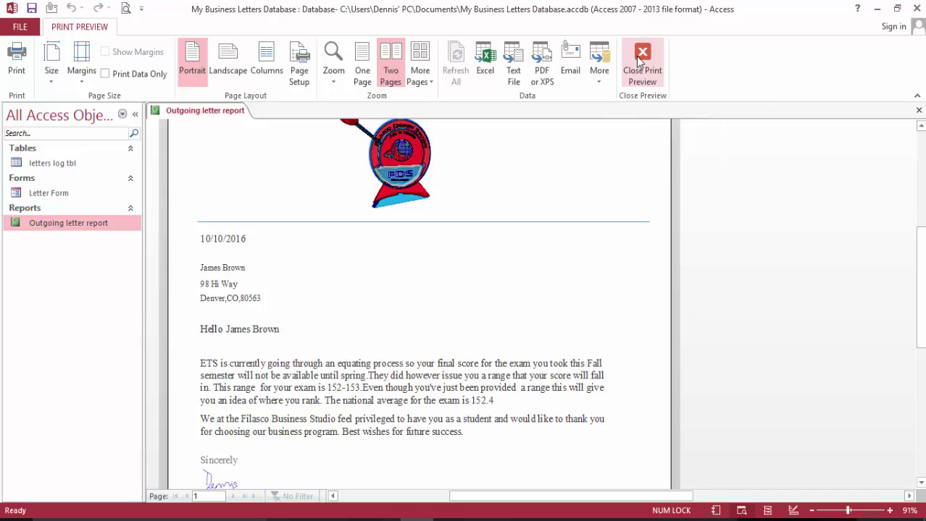
scroll(630, 240, down, 3)
scroll(630, 244, down, 2)
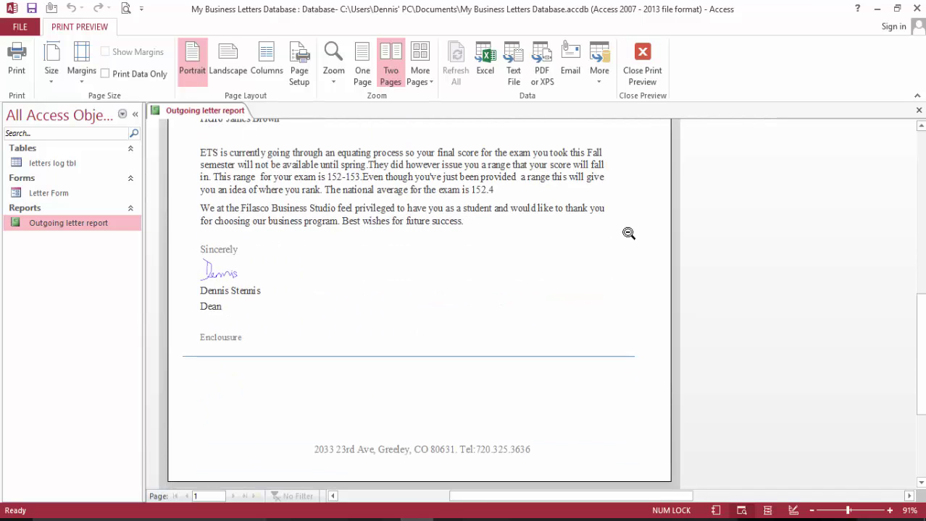